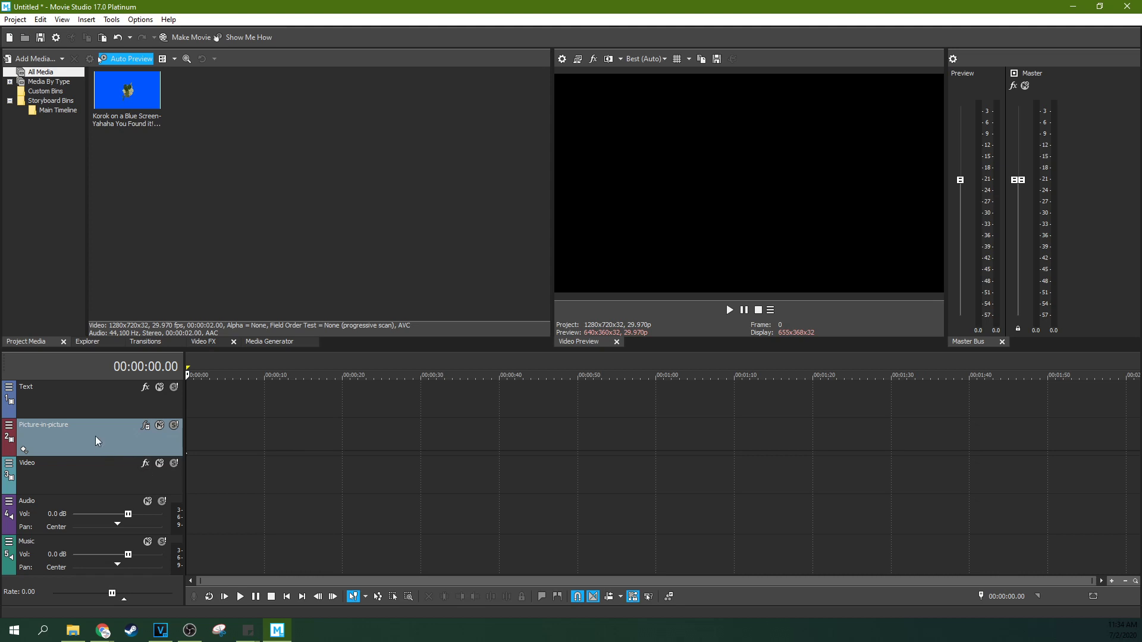
Delete the Picture-in-picture track and place the Korok clip at the timeline start.
key("Delete")
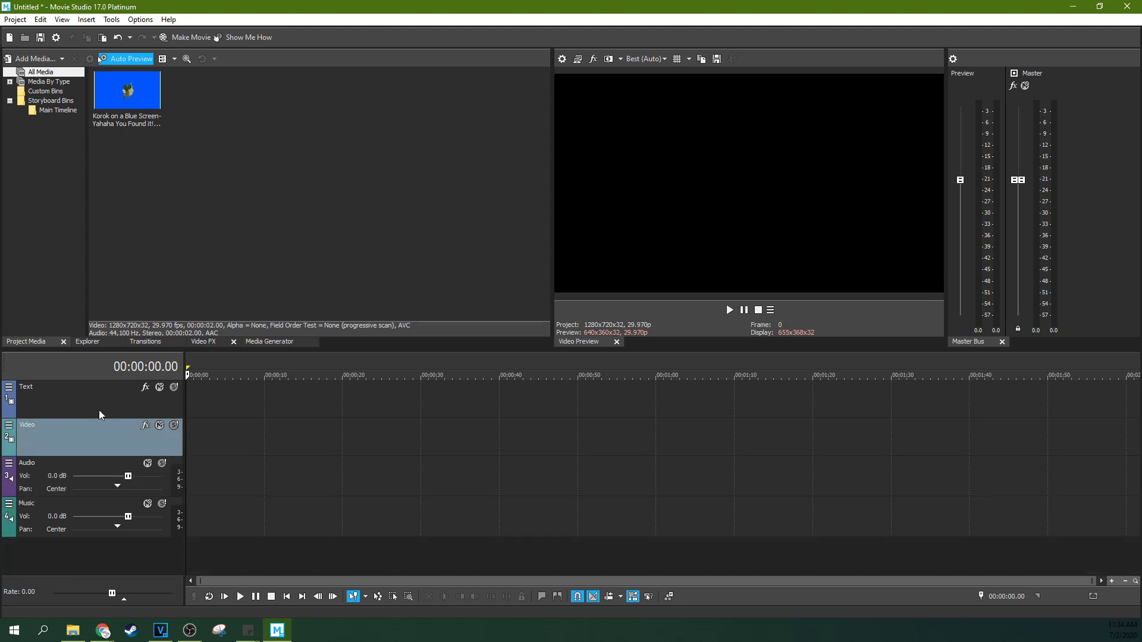
left_click_drag(126, 120, 207, 429)
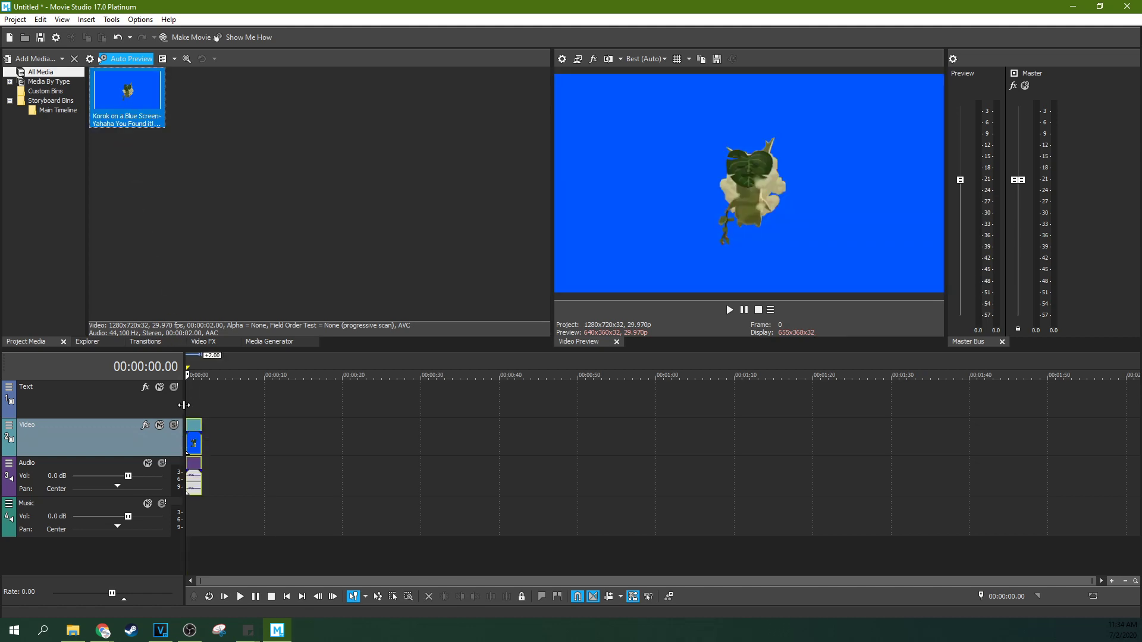
Preview the Korok clip, then move its video event onto the Text track.
left_click(191, 407)
key("space")
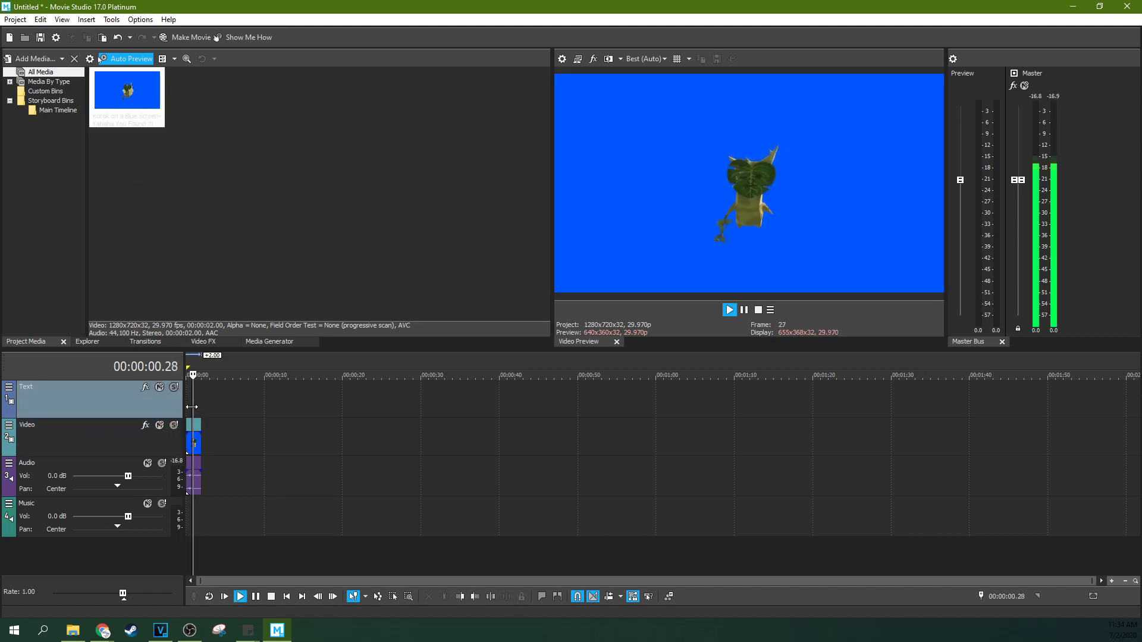
scroll(524, 420, "up", 2)
scroll(281, 420, "up", 4)
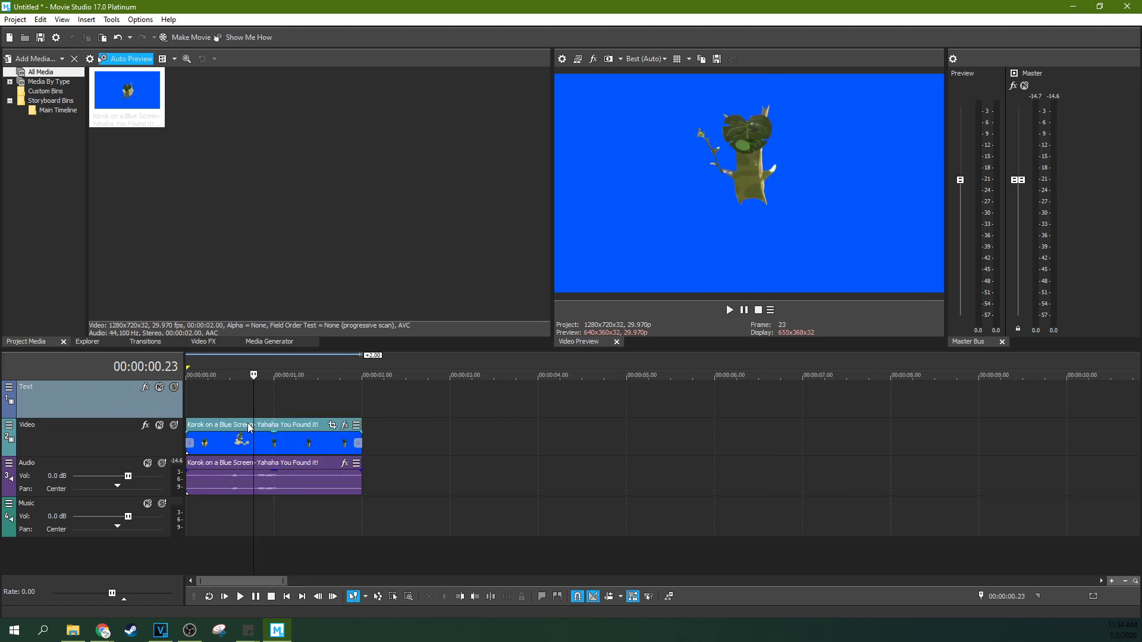
key("space")
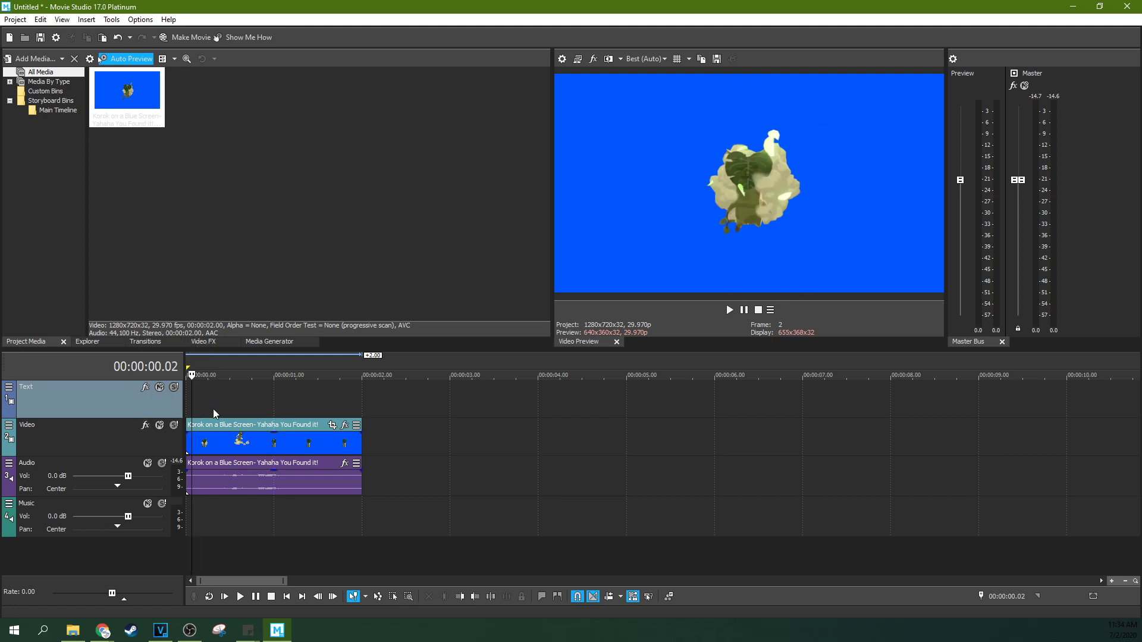
left_click_drag(216, 428, 216, 407)
Add the Color Gradient Sunburst generator to the Video track.
left_click(262, 343)
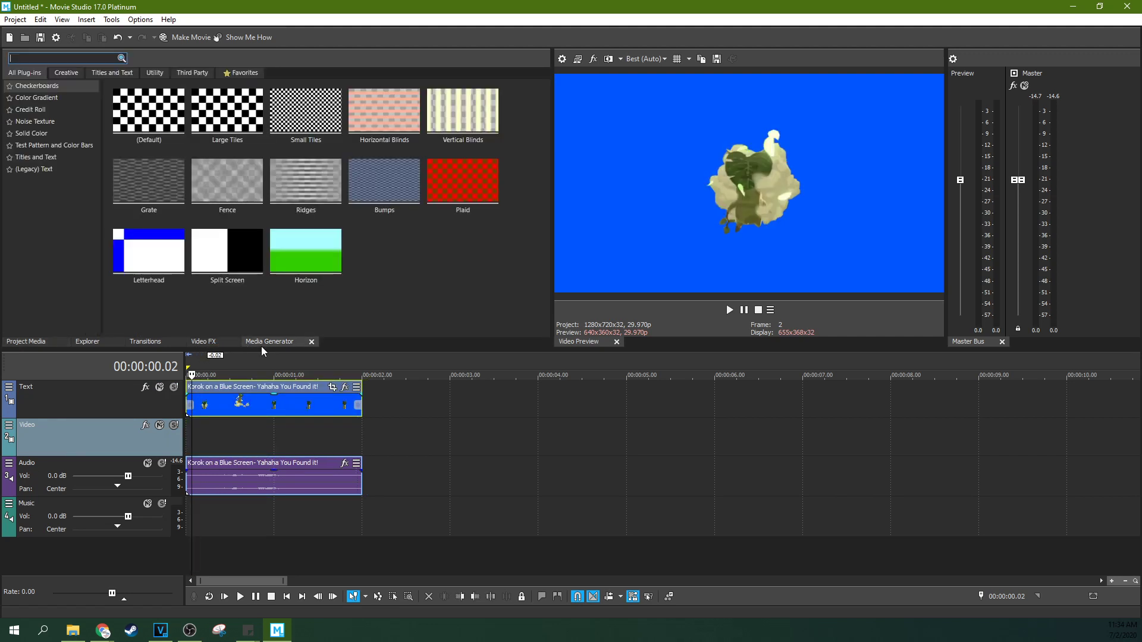
left_click(46, 124)
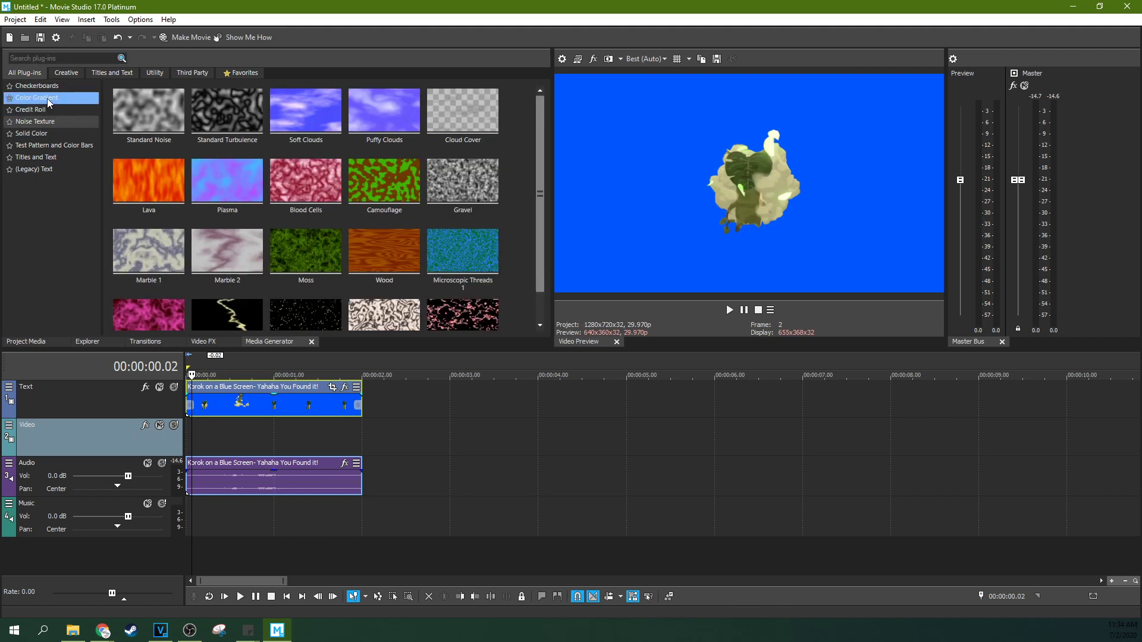
left_click(48, 98)
left_click_drag(463, 253, 197, 437)
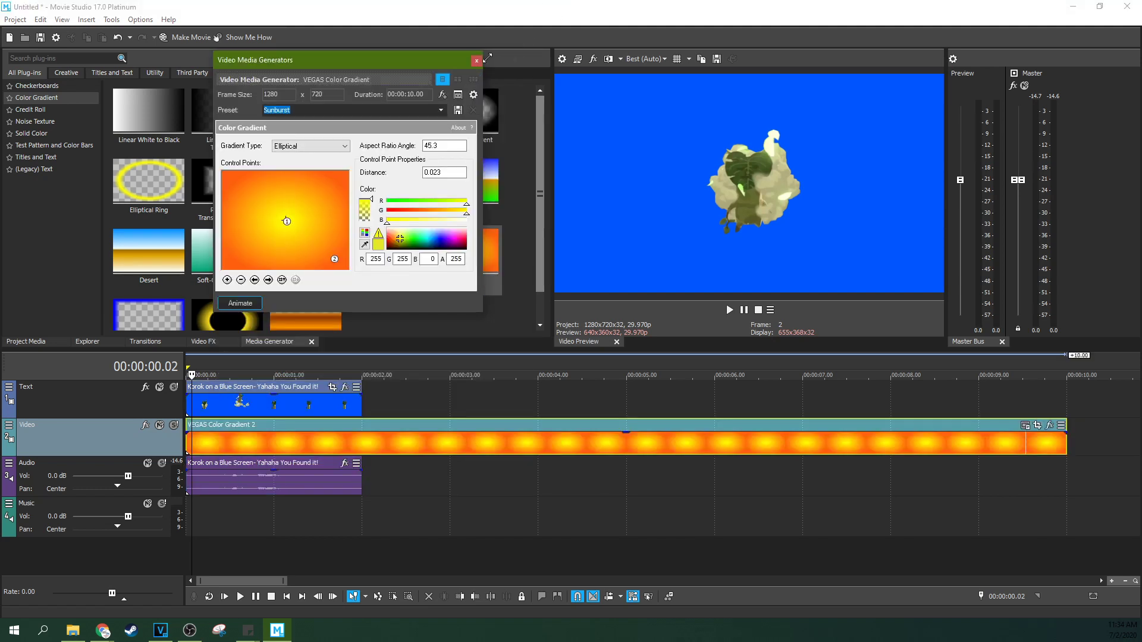
left_click(476, 66)
Split the gradient at 2.00 s and delete the part beyond the Korok clip.
left_click(362, 447)
key("s")
left_click(406, 449)
key("Delete")
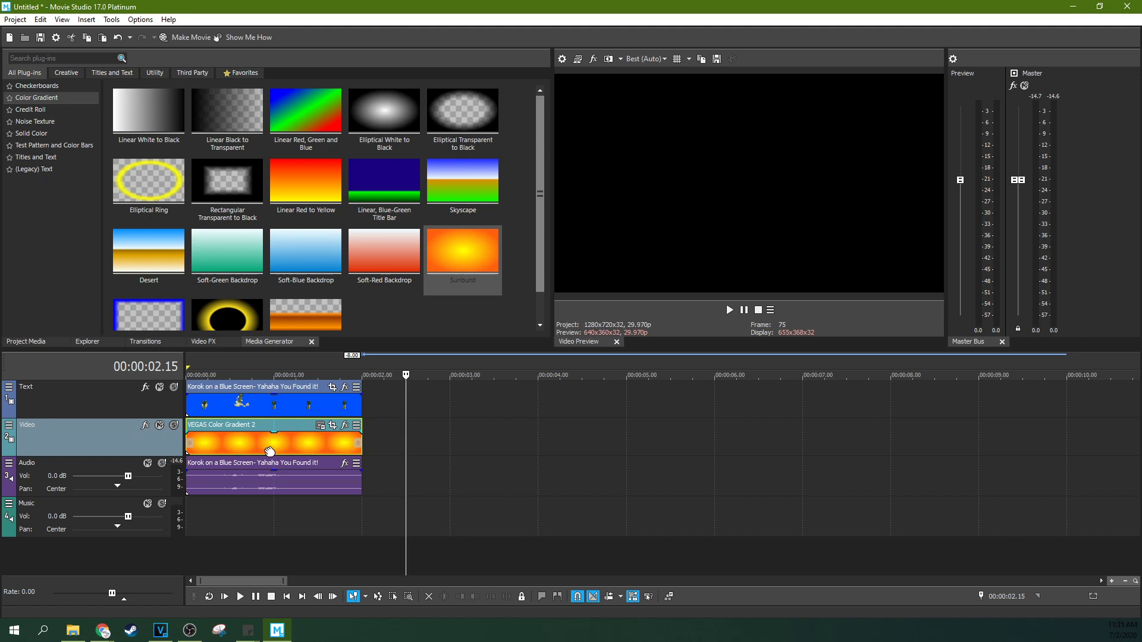
left_click(268, 438)
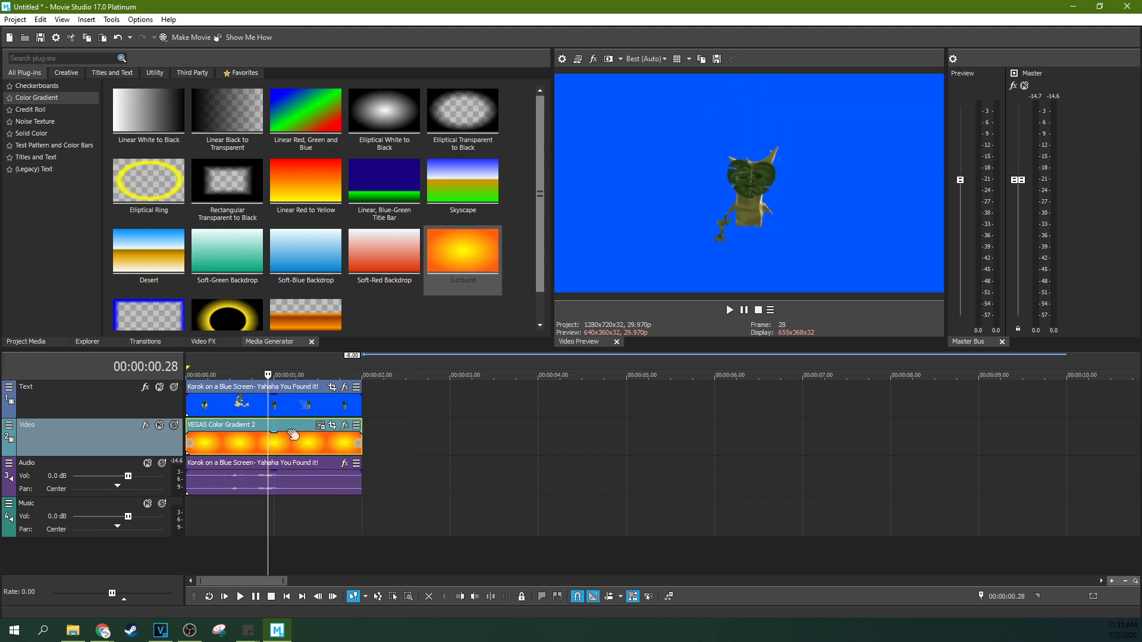
Apply the Chroma Keyer Blue Screen preset to the Korok event and bypass it to reveal the blue.
left_click(194, 345)
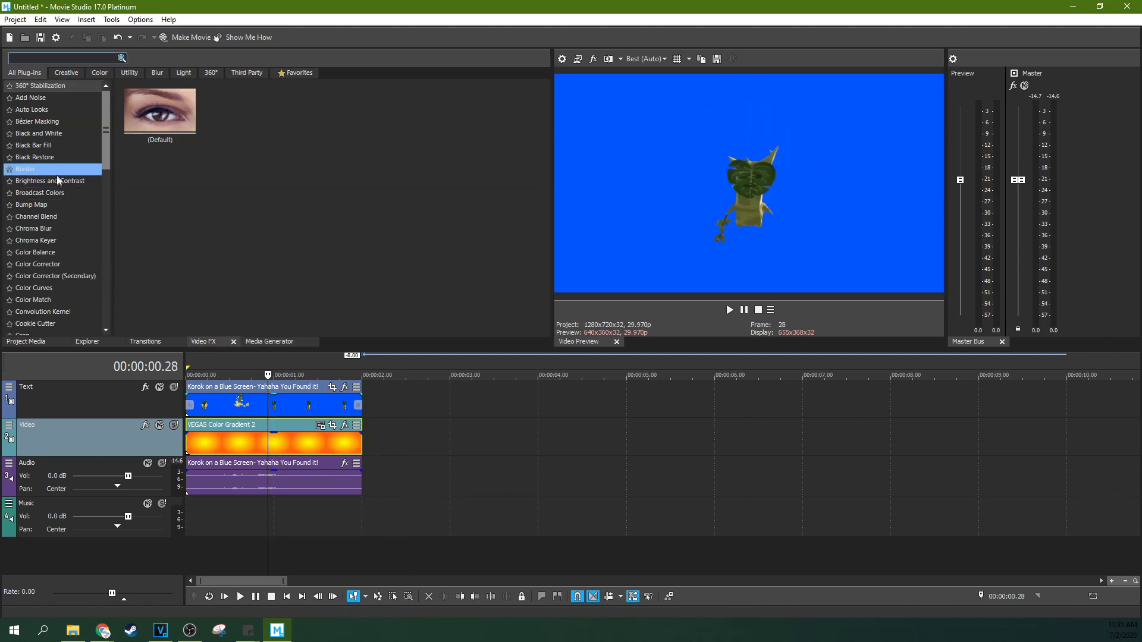
left_click(52, 241)
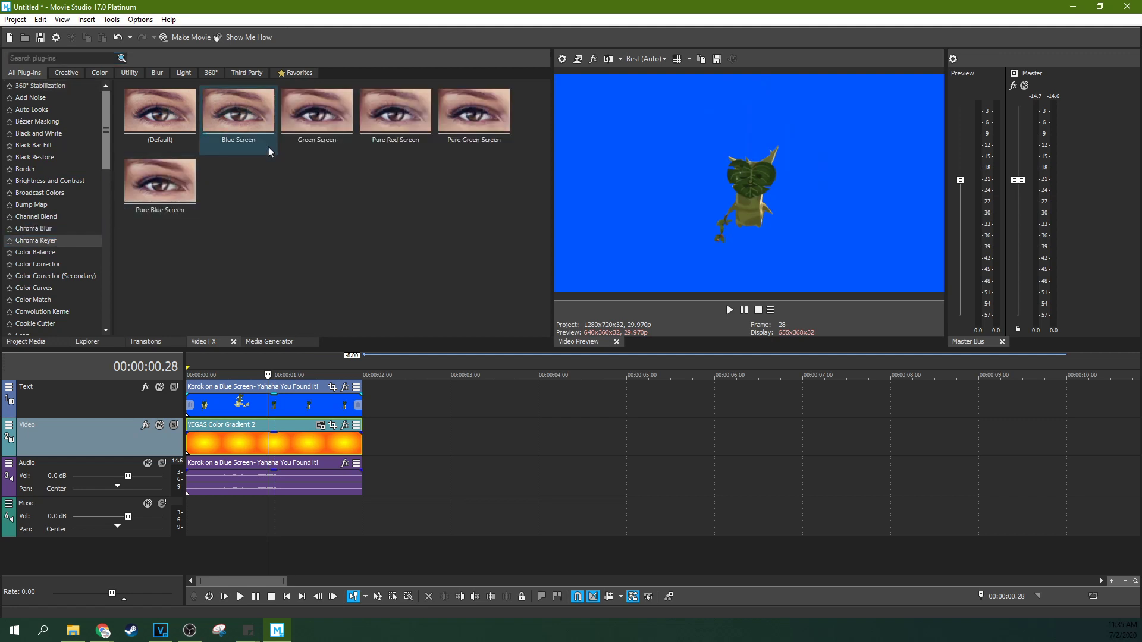
left_click_drag(245, 133, 283, 397)
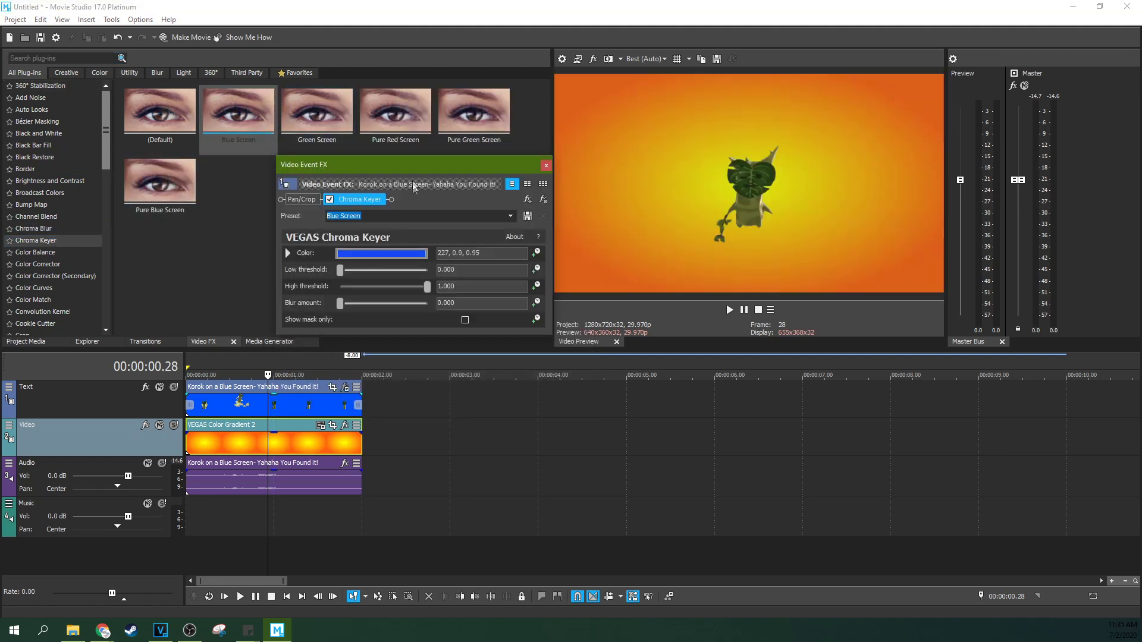
left_click_drag(429, 167, 335, 163)
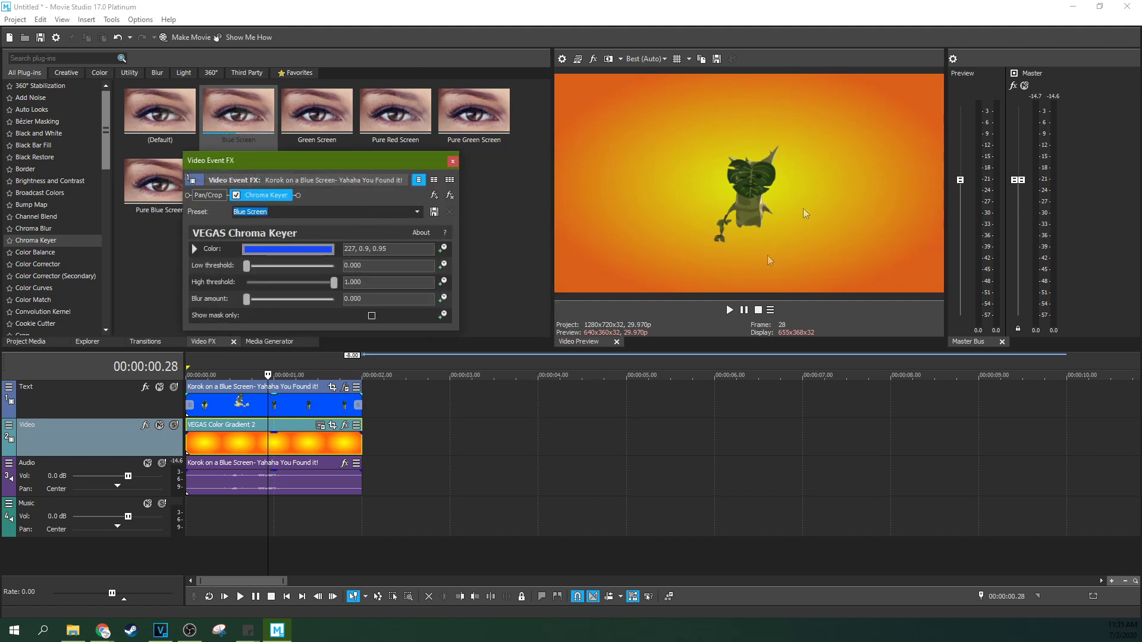
left_click(237, 195)
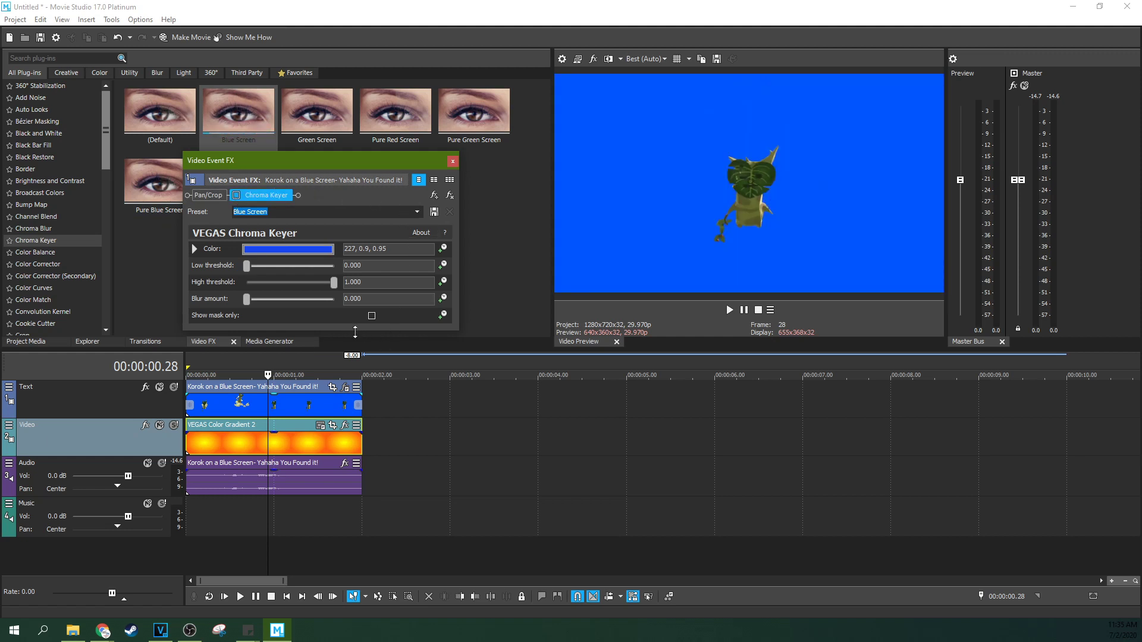
left_click_drag(353, 330, 365, 432)
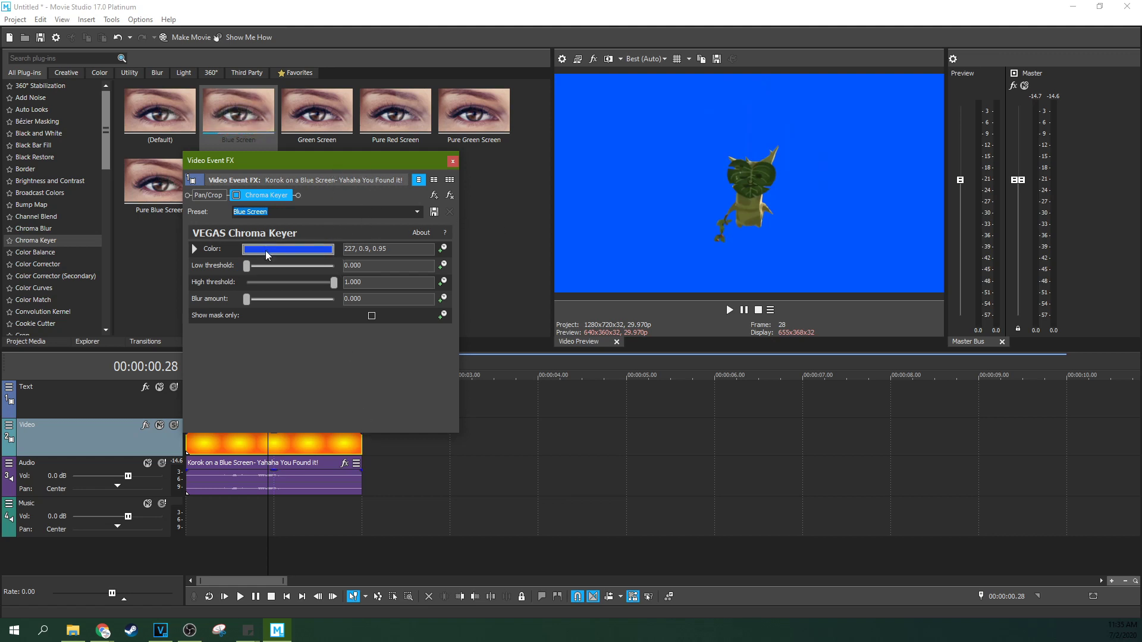
Sample the key colour 220, 1.0, 1.0 from the preview's blue and re-enable the chroma key.
left_click(325, 256)
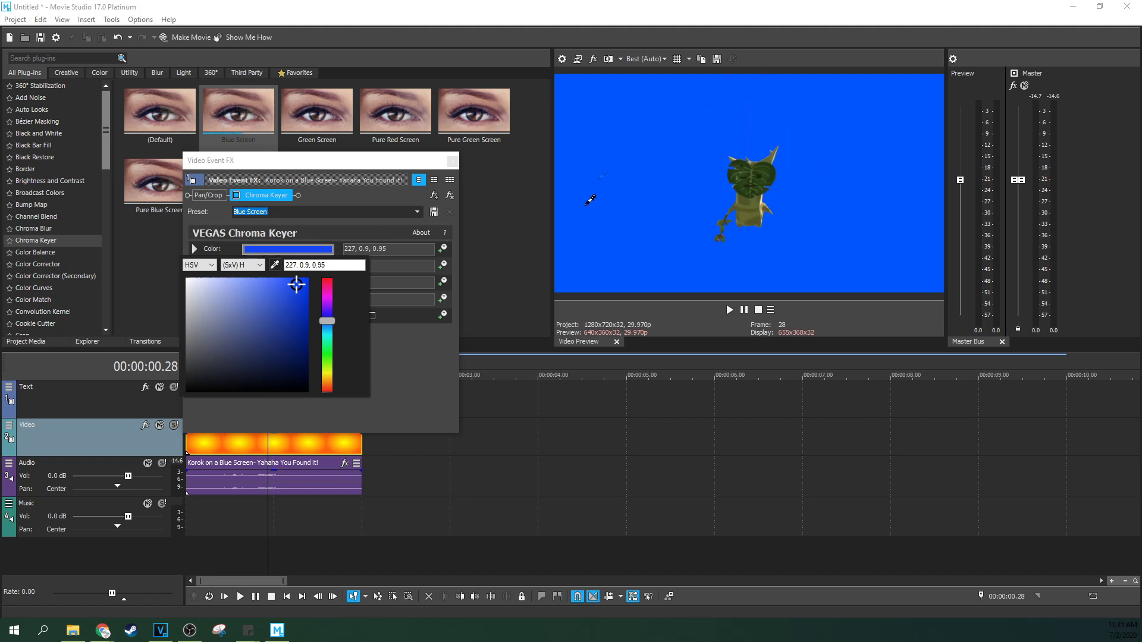
left_click(671, 128)
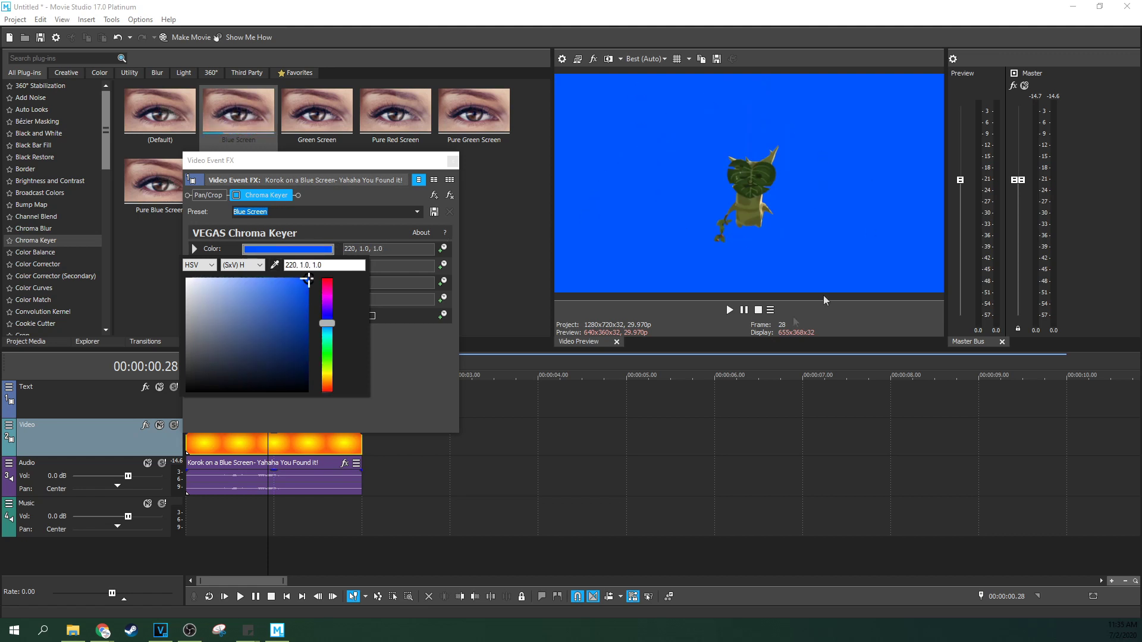
left_click(415, 388)
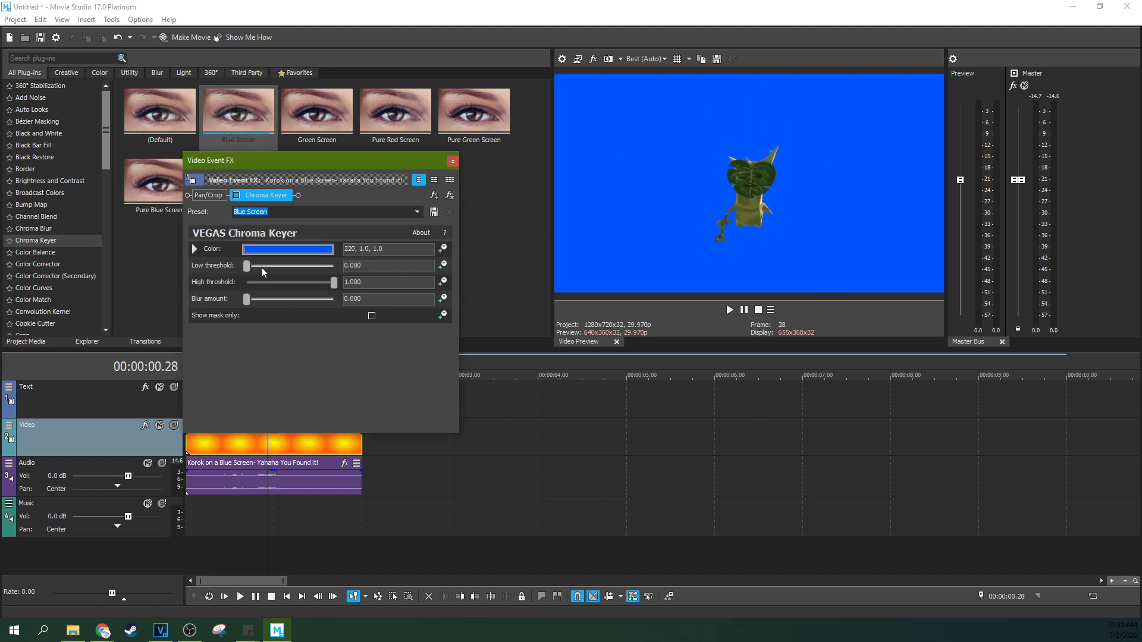
left_click(236, 196)
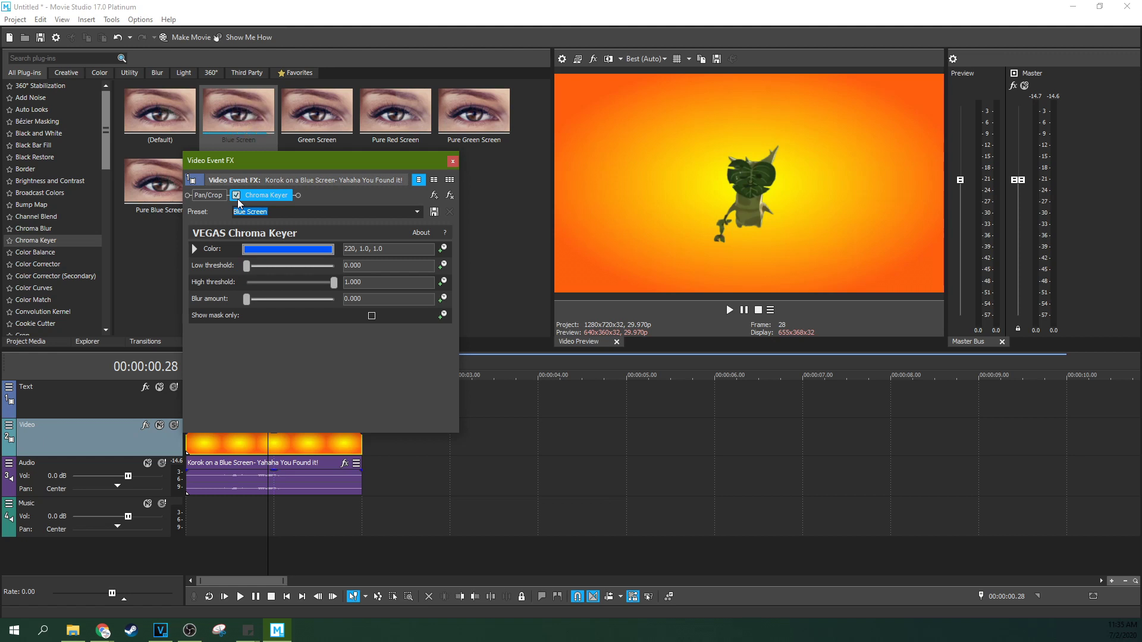
left_click(237, 195)
left_click(236, 196)
Set the Chroma Keyer low threshold to 0.415, comparing the key on and off.
left_click_drag(250, 273, 355, 285)
mouse_move(334, 284)
left_mouse_down()
mouse_move(312, 291)
mouse_move(351, 284)
left_mouse_up()
left_click_drag(246, 266, 287, 271)
left_click(236, 195)
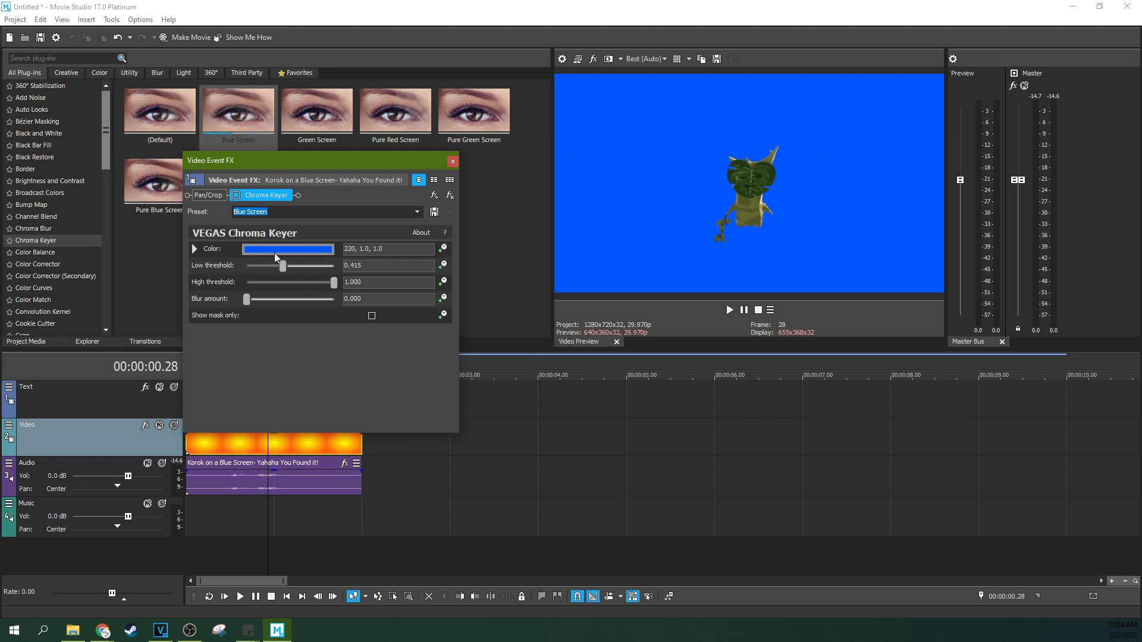
left_click(237, 195)
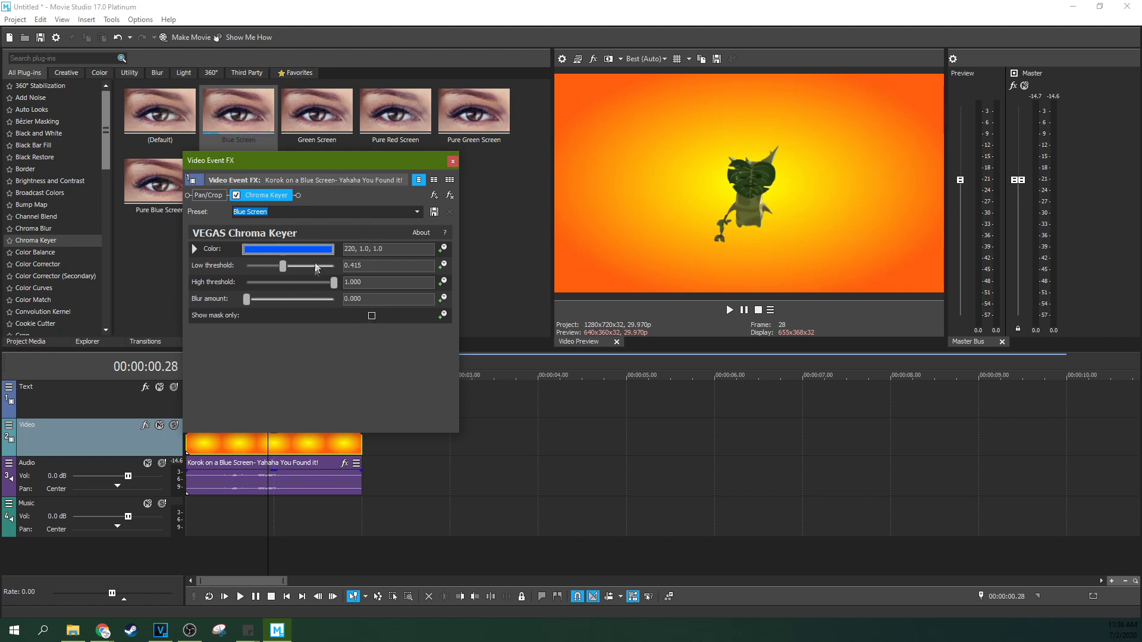
Turn on Show mask only and inspect the white silhouette at several frames across the clip.
left_click(372, 317)
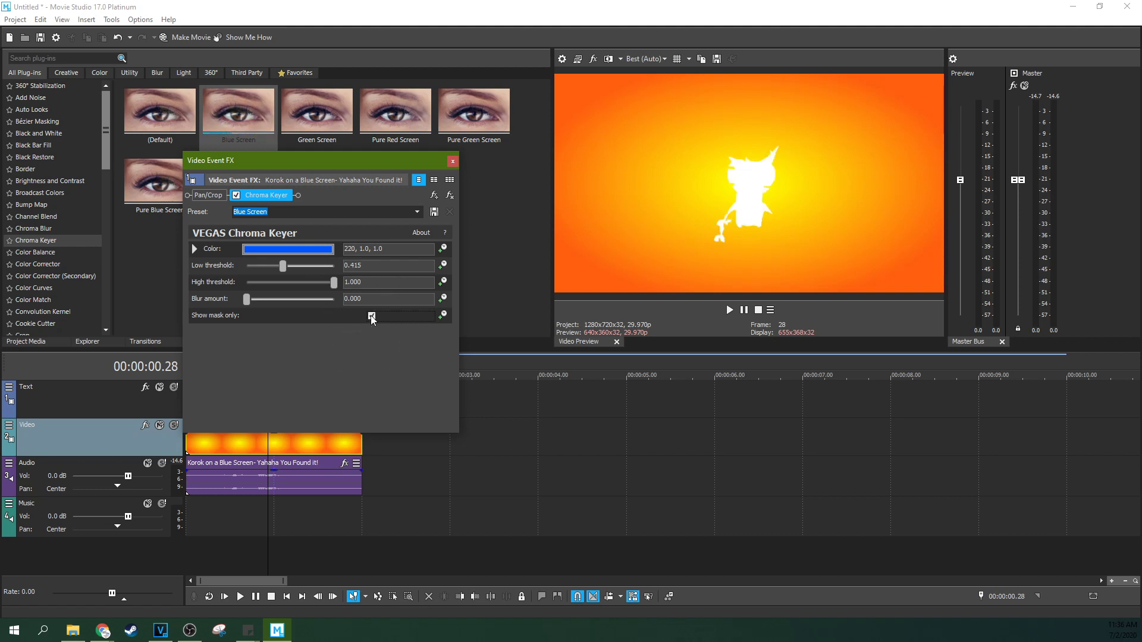
left_click(229, 459)
left_click(262, 460)
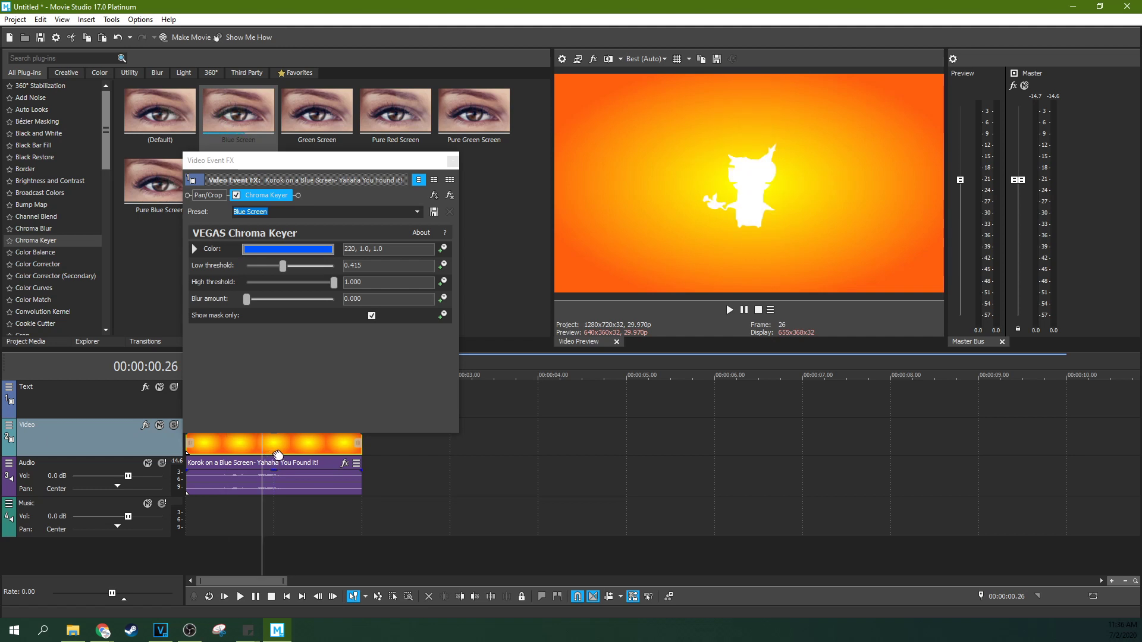
left_click(274, 458)
left_click(291, 457)
left_click(305, 456)
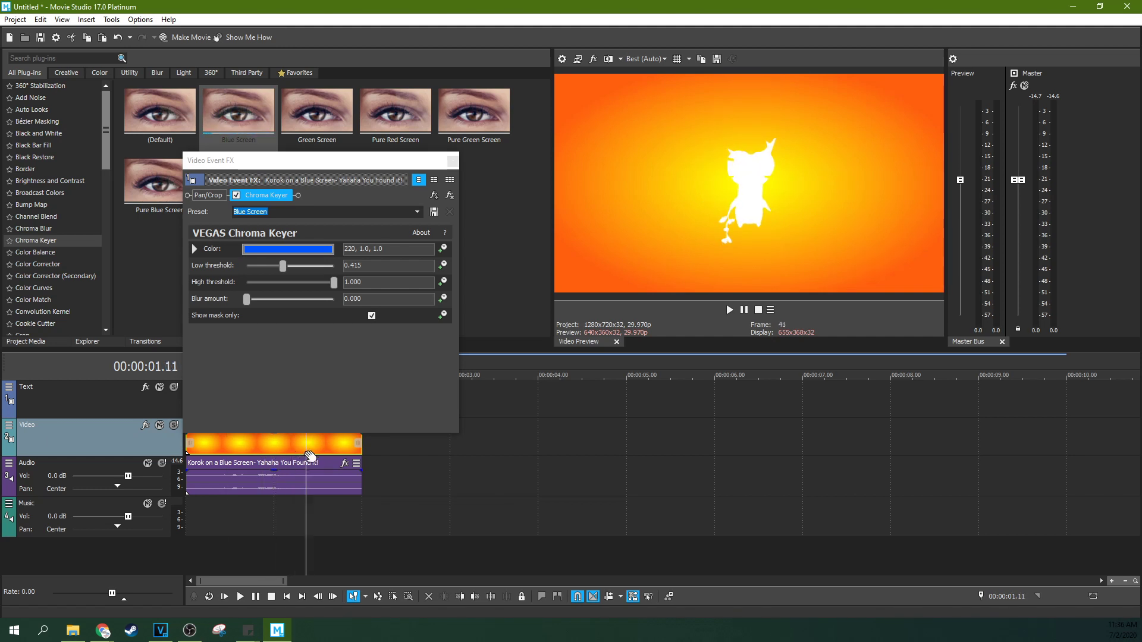
left_click(250, 447)
left_click(238, 446)
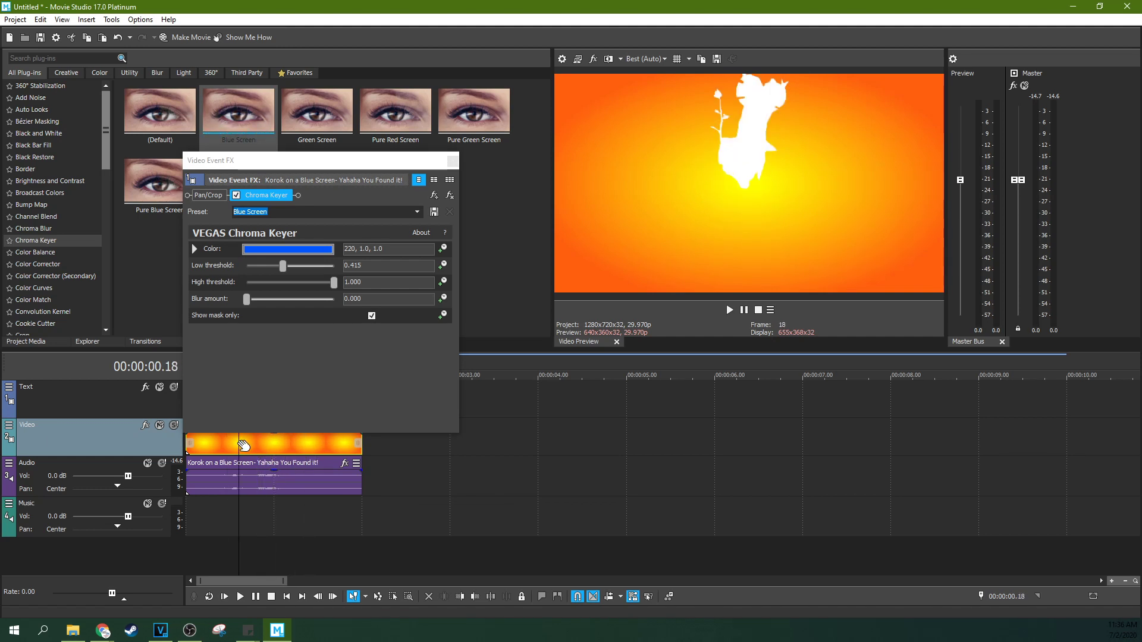
left_click(278, 446)
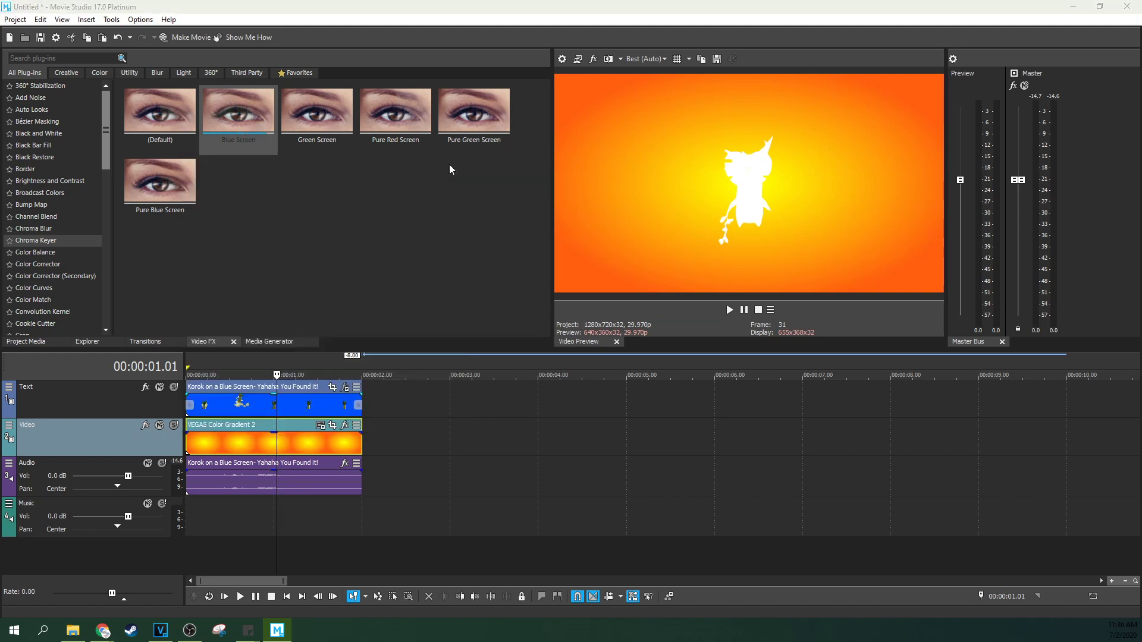
Close the Video Event FX window and play back the masked composite from near the start.
left_click(453, 161)
left_click(220, 523)
left_click(240, 596)
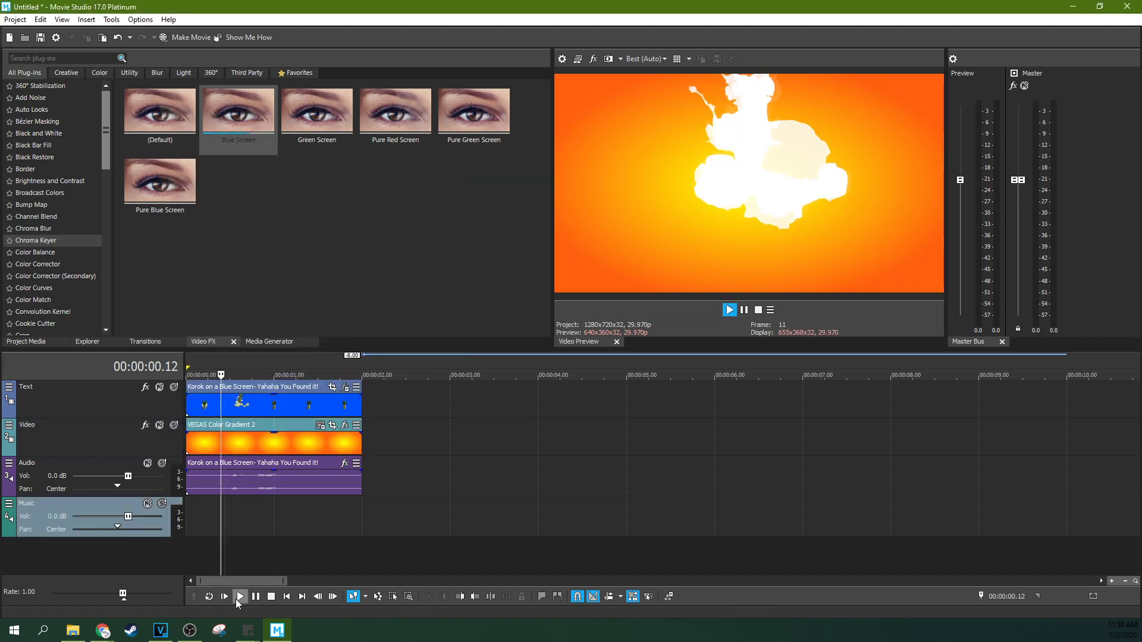
left_click(256, 597)
left_click(256, 597)
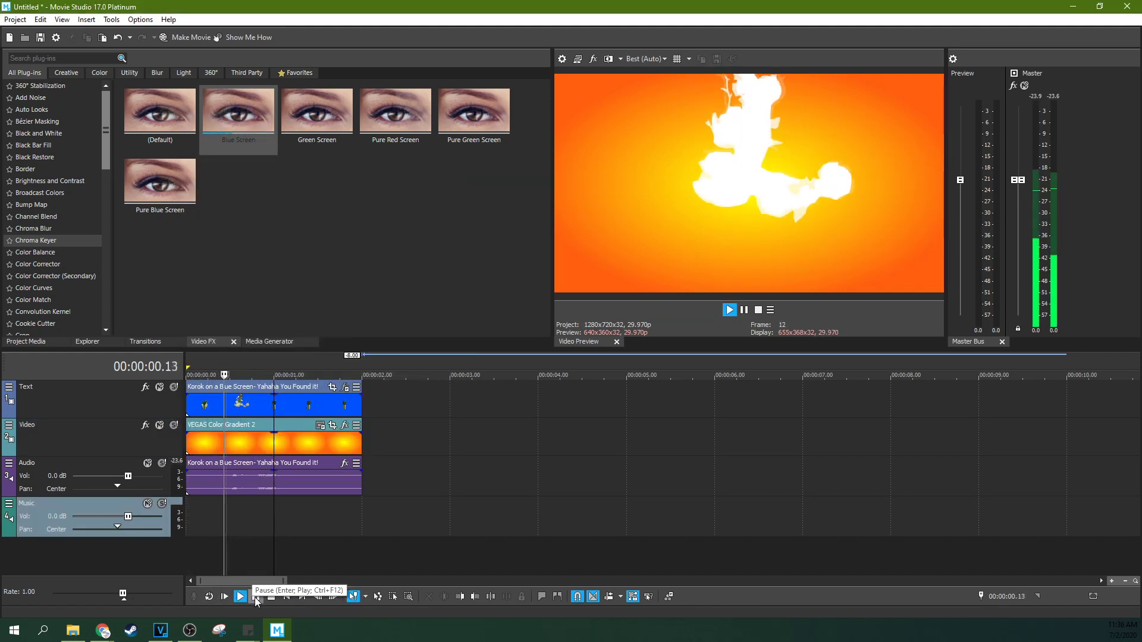
left_click(256, 597)
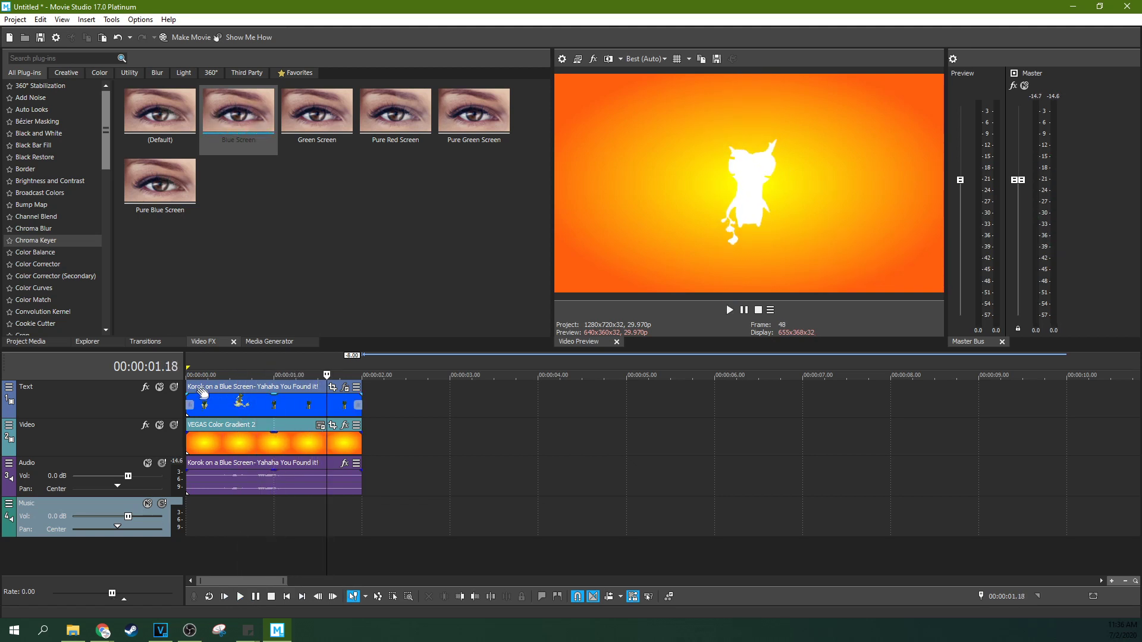
Apply the Invert effect's 100% Inversion preset to the Korok clip.
left_click(47, 267)
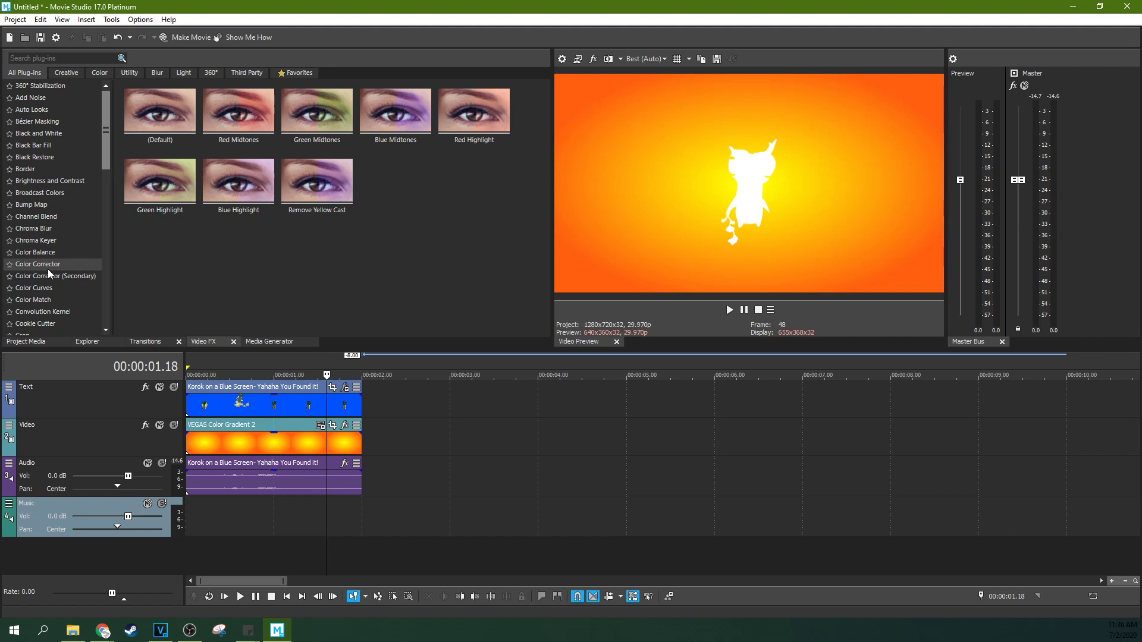
left_click(59, 278)
scroll(52, 216, "down", 3)
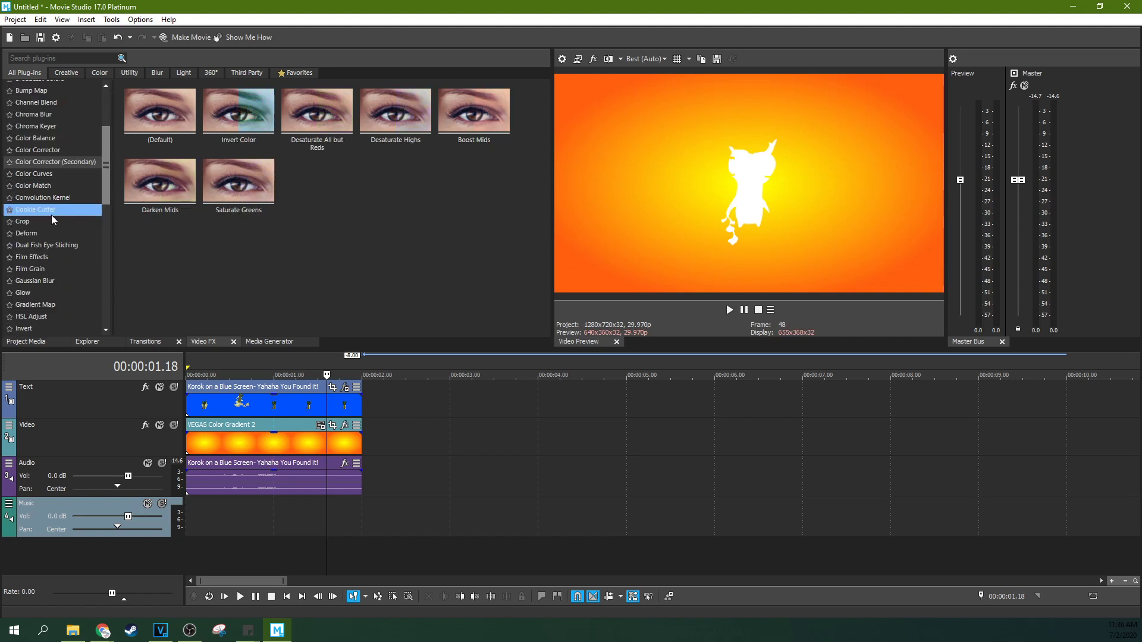
scroll(51, 216, "down", 2)
left_click(35, 243)
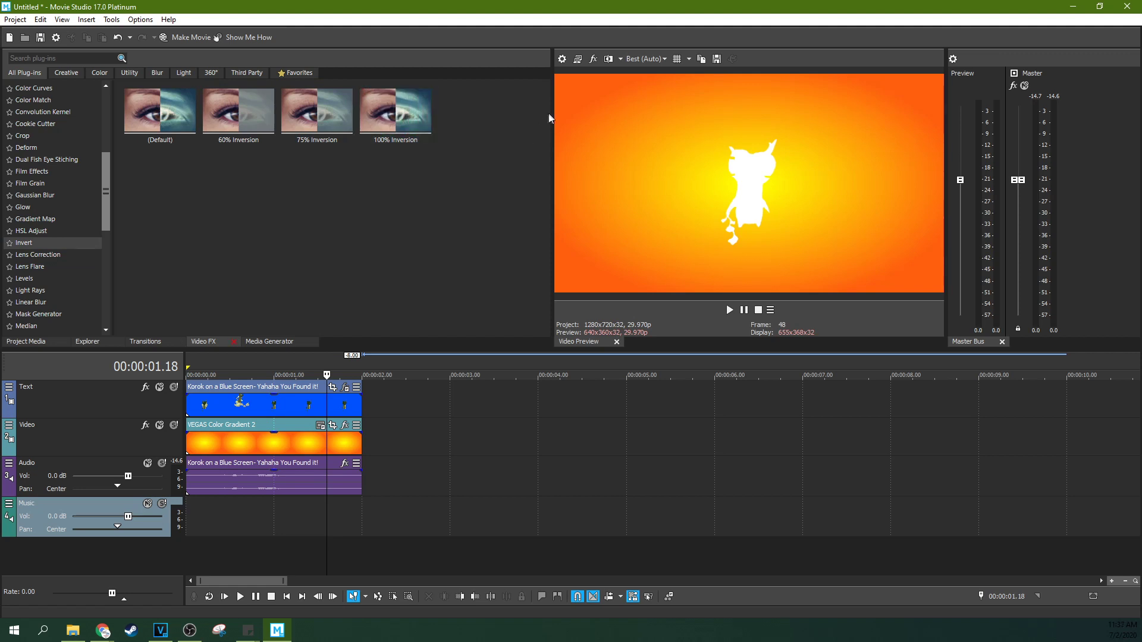
left_click_drag(395, 112, 307, 409)
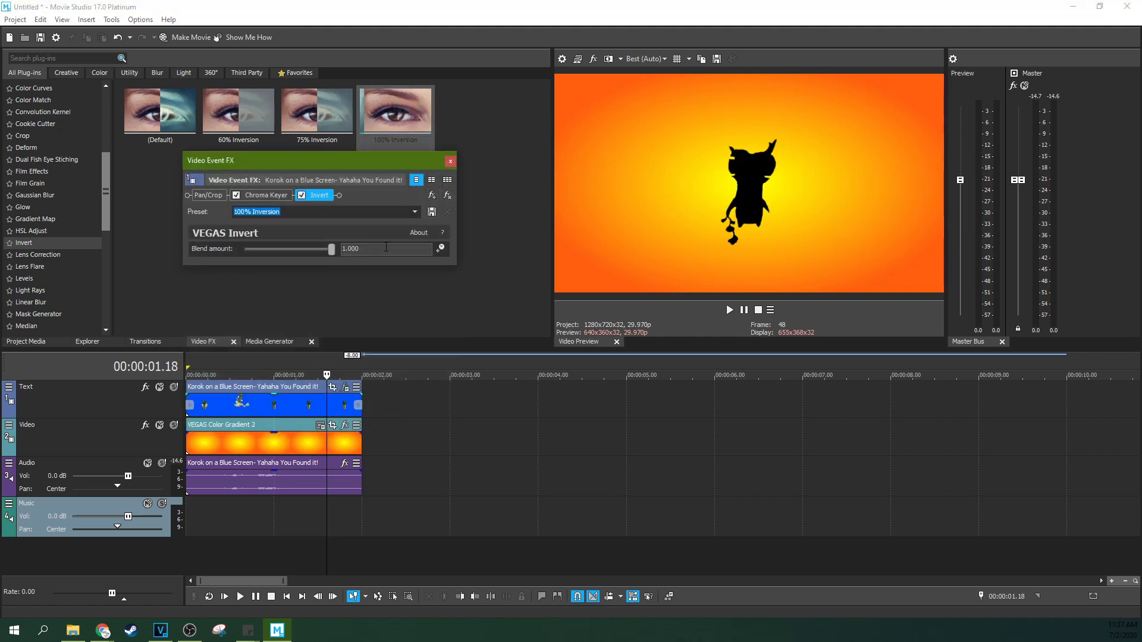
Preview the black inverted silhouette, then remove the Invert plug-in from the clip.
left_click(214, 476)
key("space")
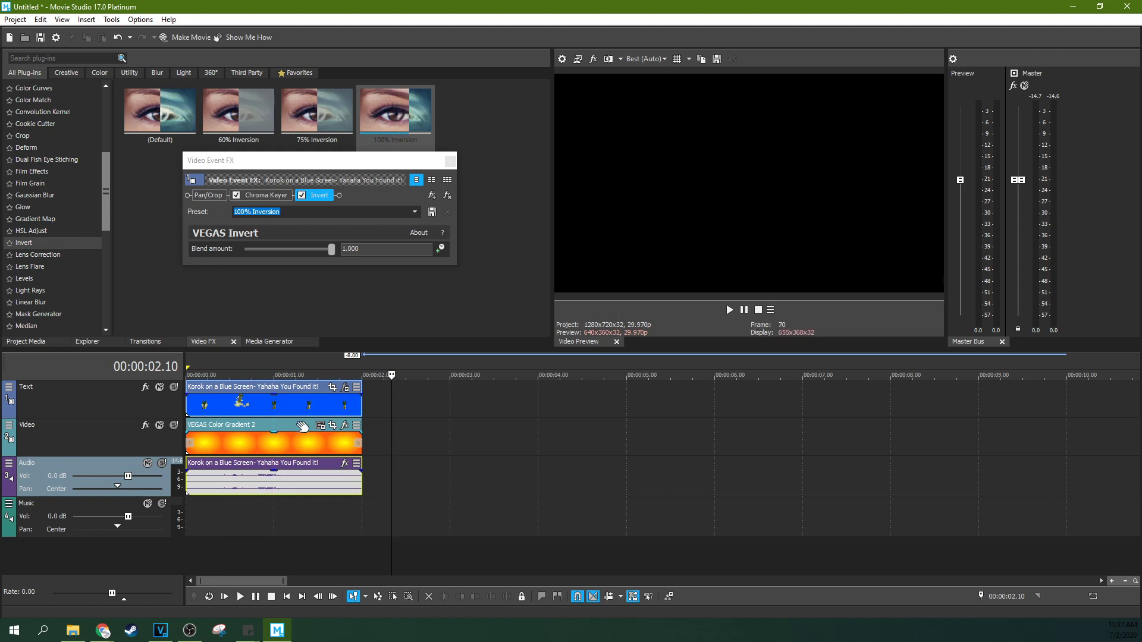
left_click(295, 403)
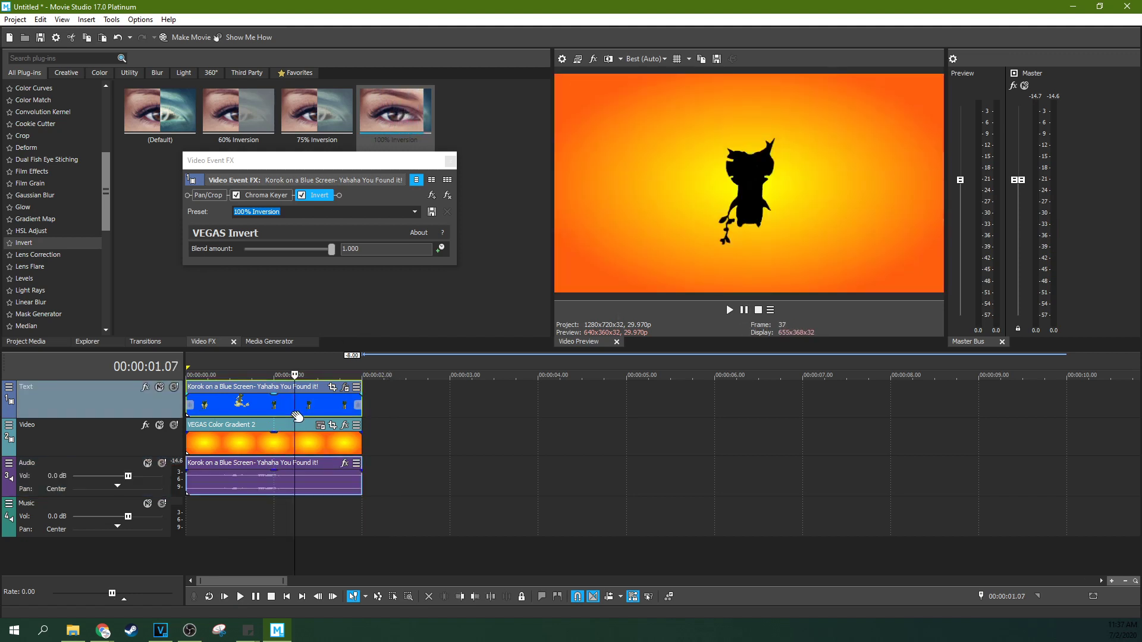
left_click(447, 197)
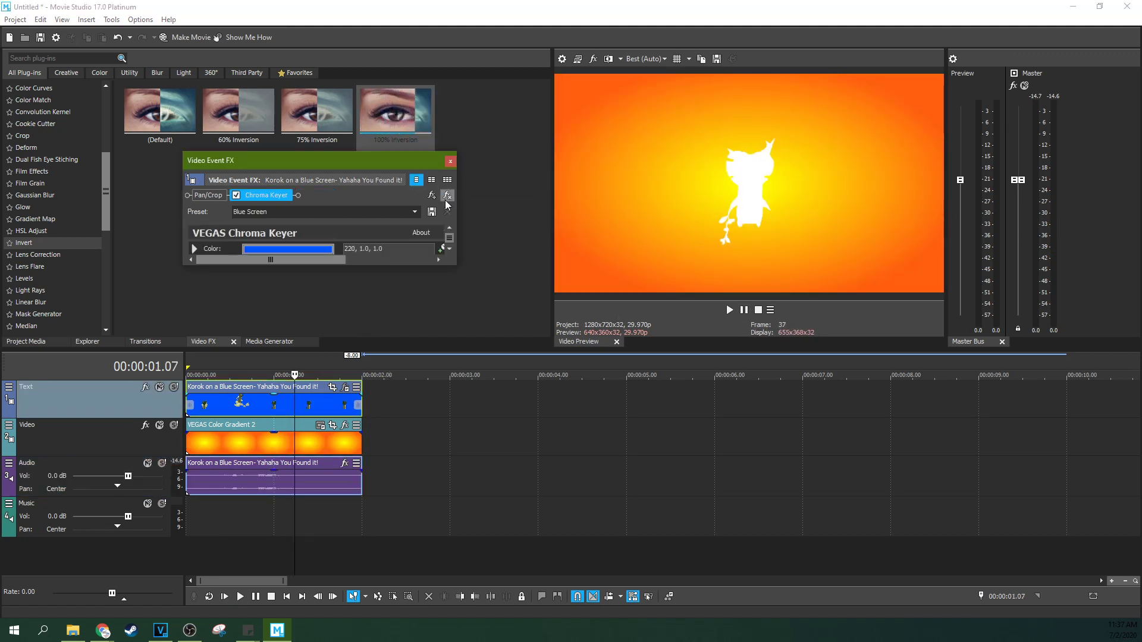
left_click(451, 161)
Add a default Color Corrector (Secondary) to Korok, ordered after the Chroma Keyer.
scroll(47, 195, "up", 3)
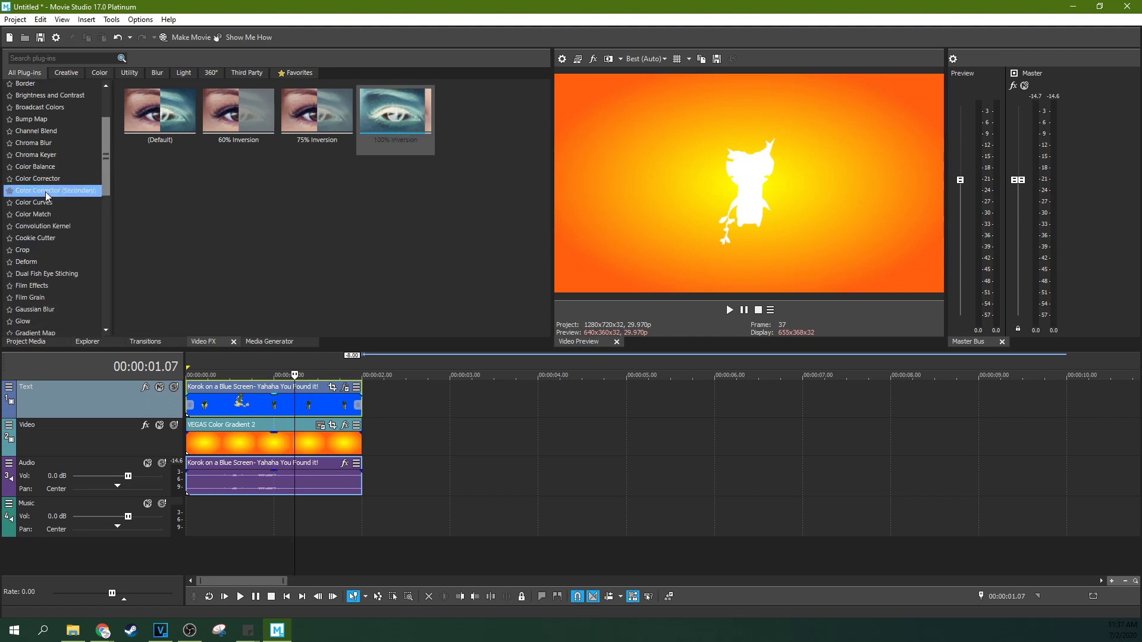
left_click(46, 192)
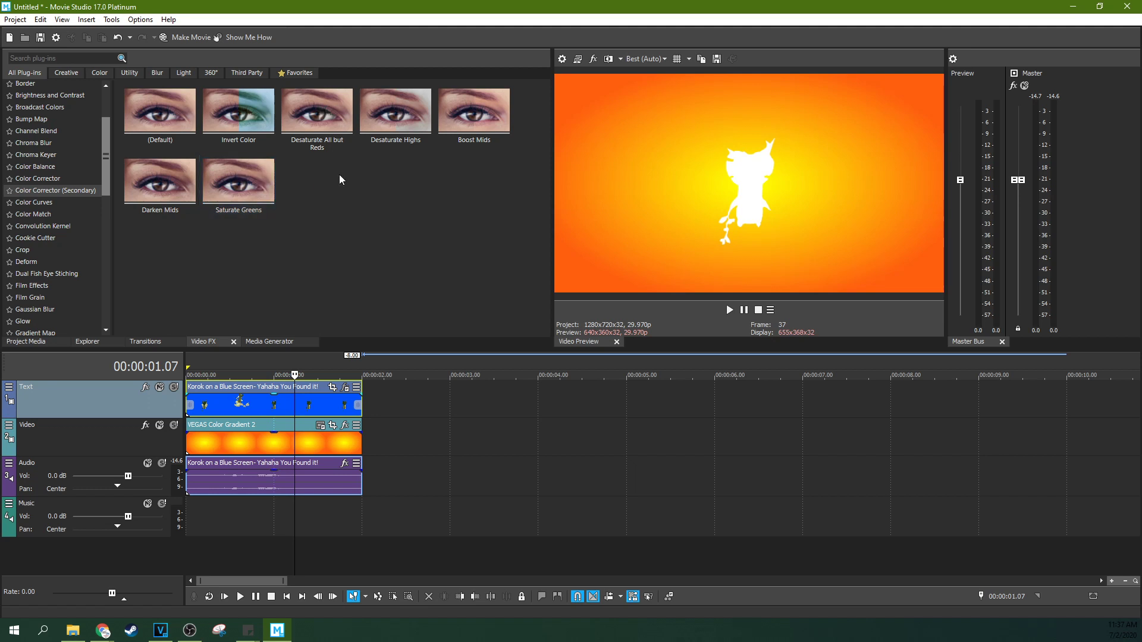
left_click_drag(156, 122, 273, 405)
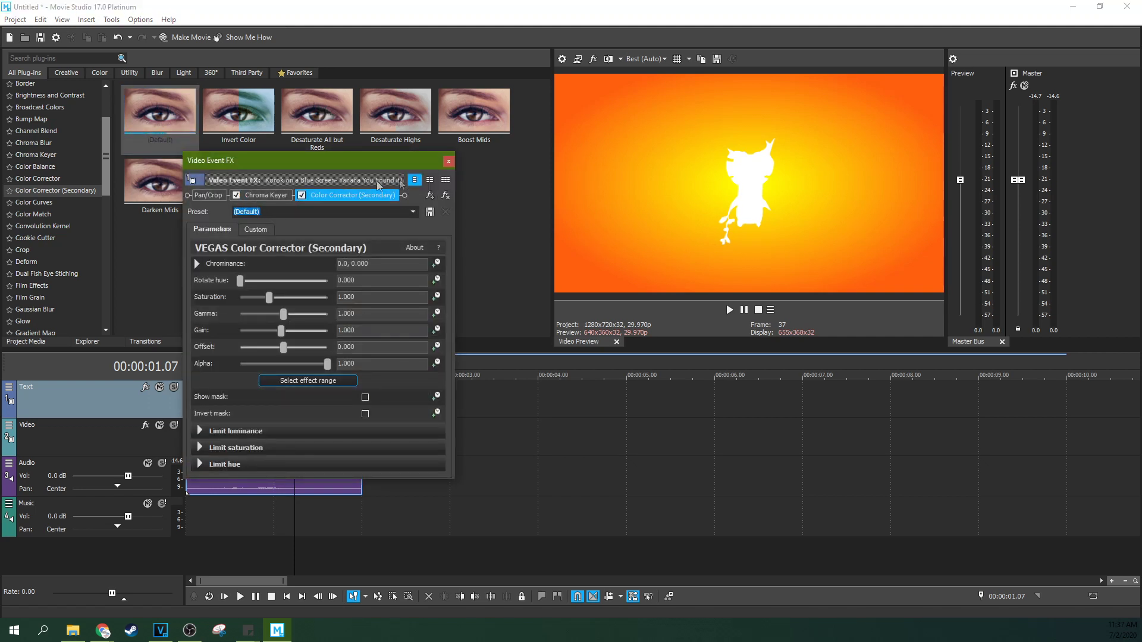
left_click_drag(314, 202, 258, 199)
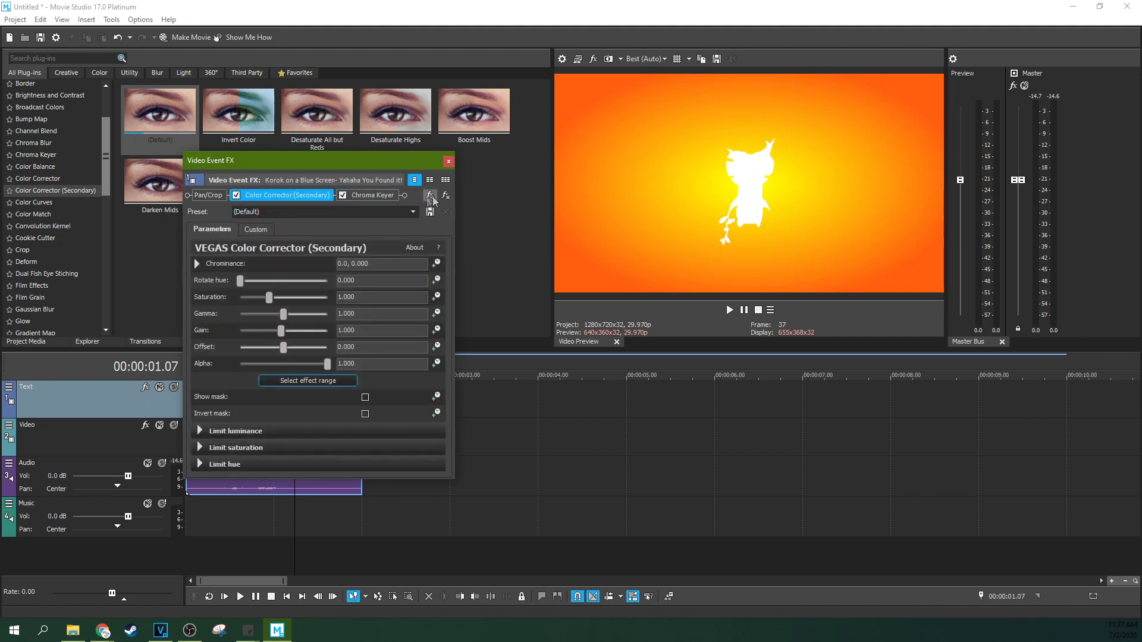
left_click_drag(345, 200, 253, 201)
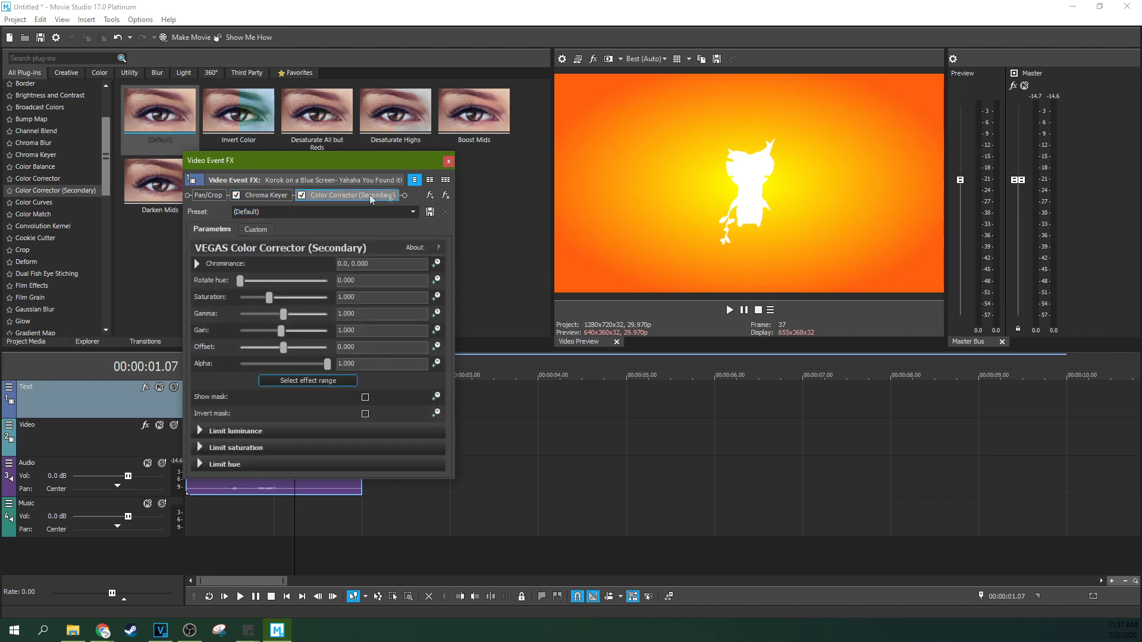
left_click(273, 197)
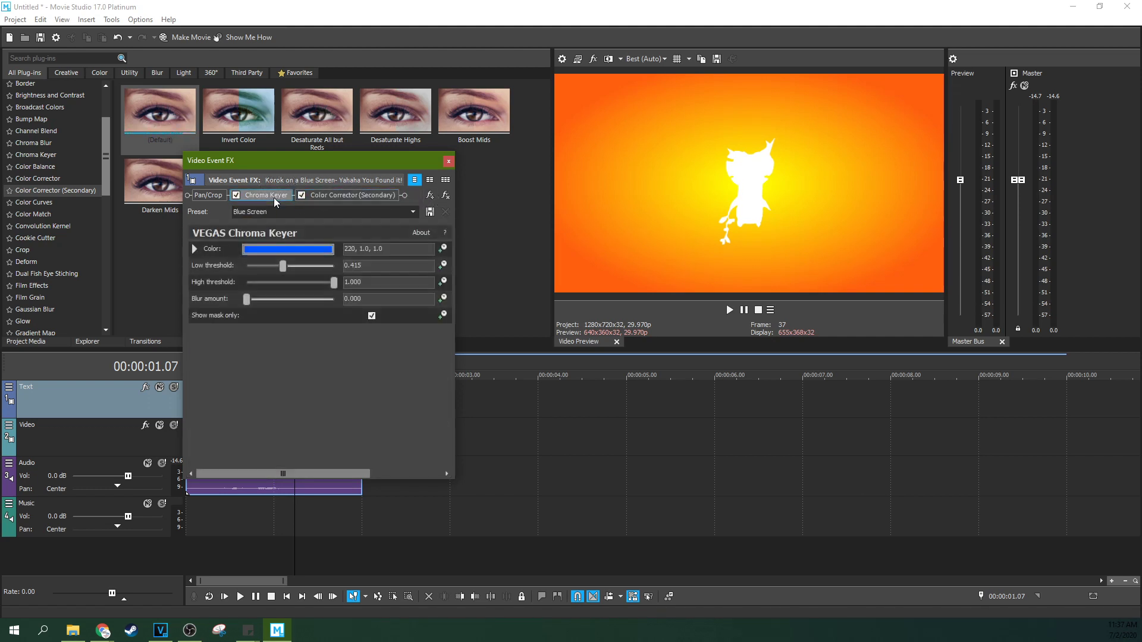
left_click(327, 197)
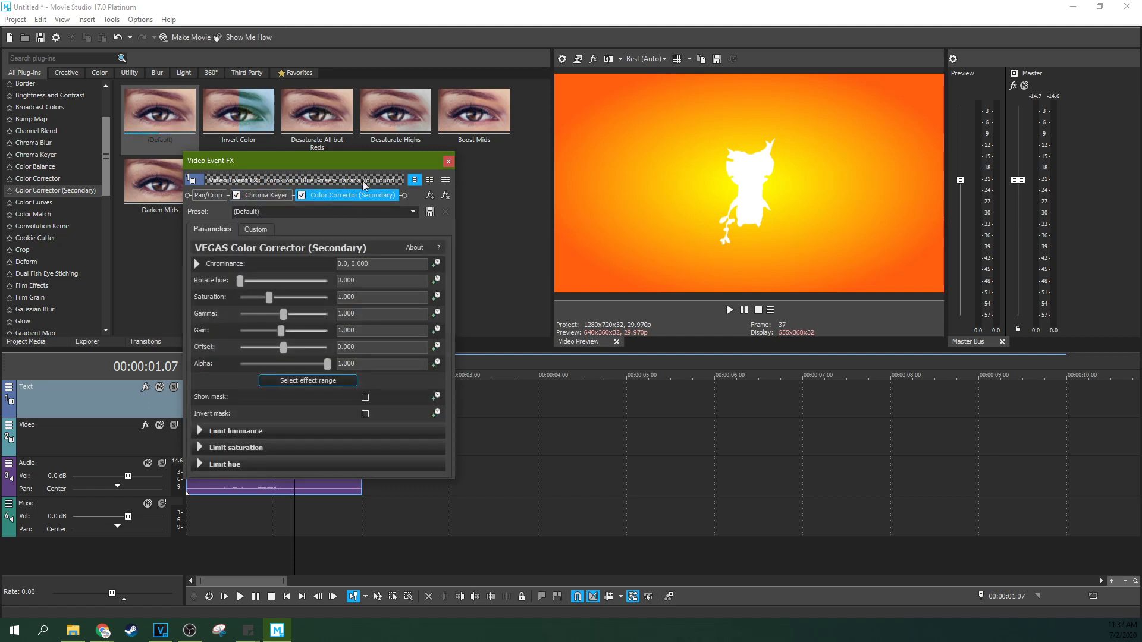
Raise the secondary corrector's saturation to about 1.408 and cut gain to 0.100.
left_click(196, 264)
mouse_move(345, 317)
left_mouse_down()
mouse_move(336, 289)
mouse_move(372, 287)
mouse_move(404, 367)
mouse_move(327, 385)
mouse_move(297, 299)
mouse_move(363, 283)
mouse_move(298, 337)
mouse_move(396, 357)
mouse_move(394, 318)
mouse_move(393, 344)
left_mouse_up()
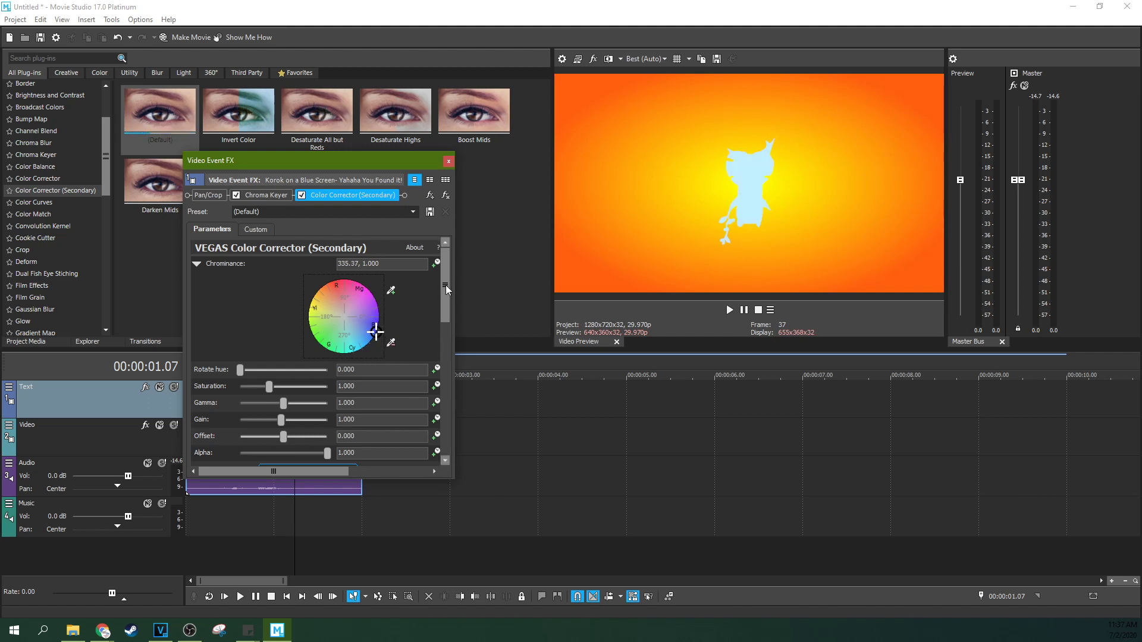
left_click_drag(446, 289, 432, 382)
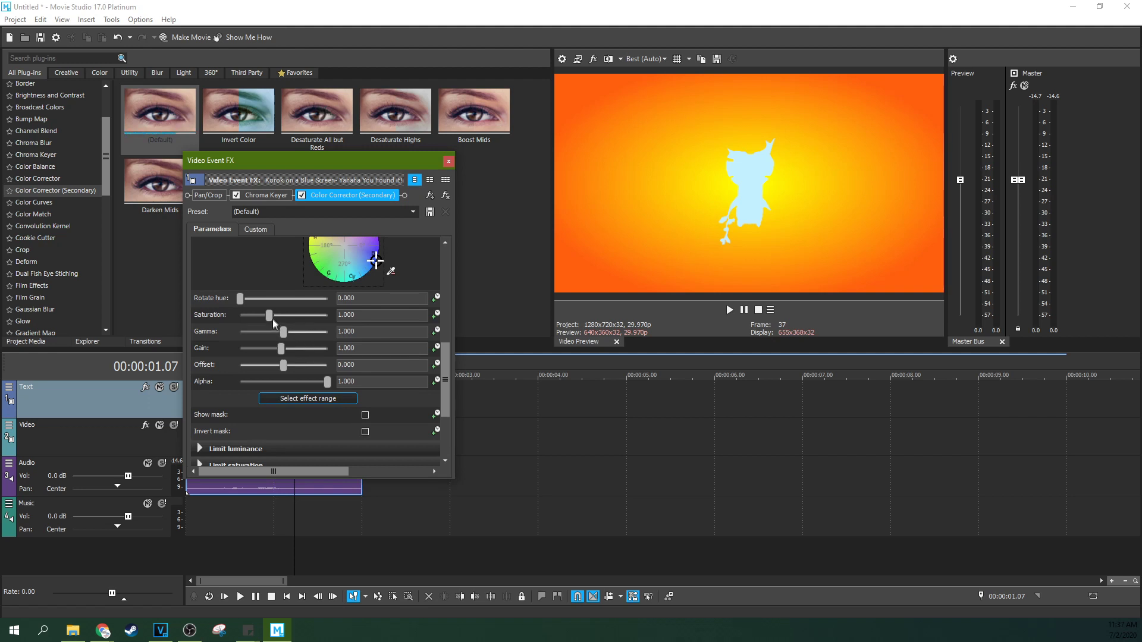
left_click_drag(271, 316, 282, 321)
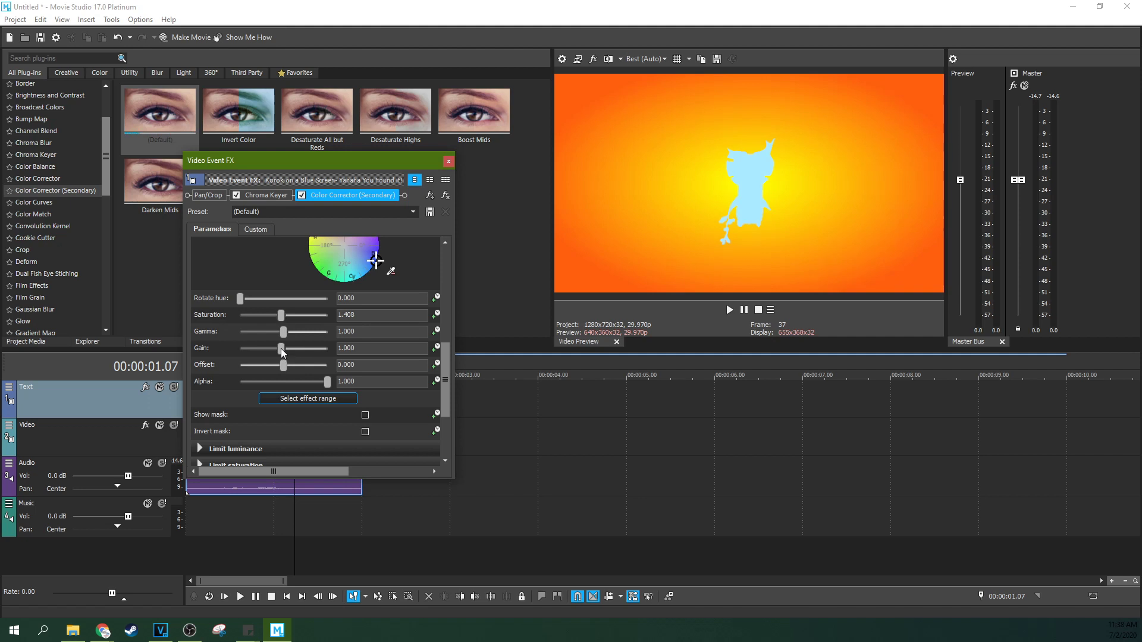
left_click_drag(283, 352, 239, 351)
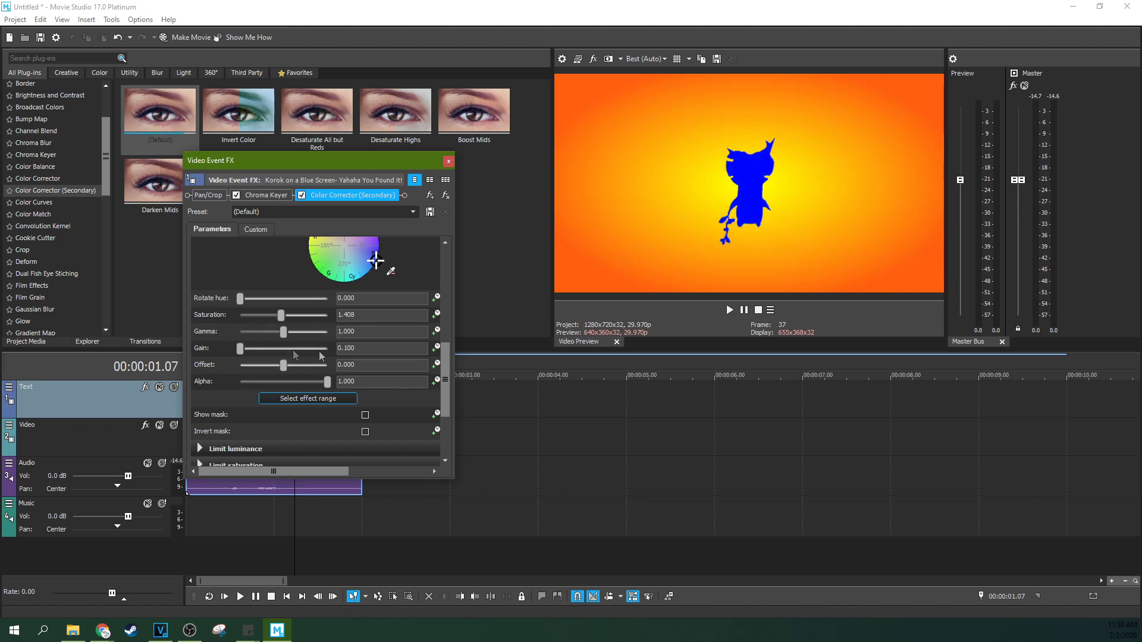
scroll(382, 305, "up", 1)
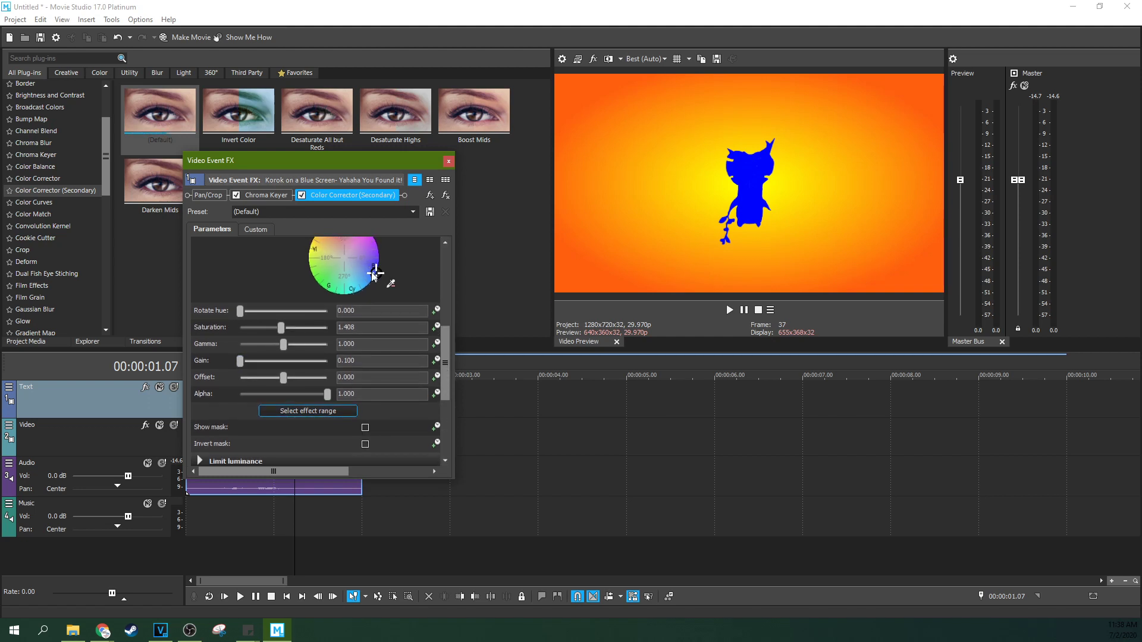
left_click_drag(373, 274, 392, 292)
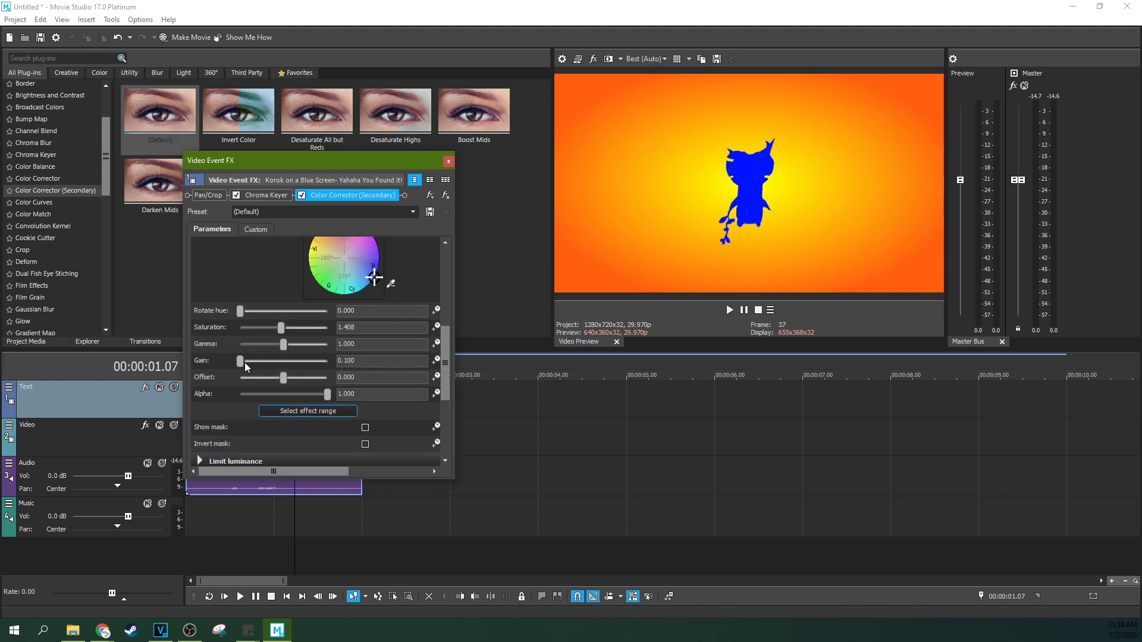
mouse_move(248, 363)
left_mouse_down()
mouse_move(259, 363)
mouse_move(235, 363)
left_mouse_up()
Preview the silhouette, then reset Chrominance to neutral 0.0, 0.000 so it renders black.
scroll(440, 327, "up", 1)
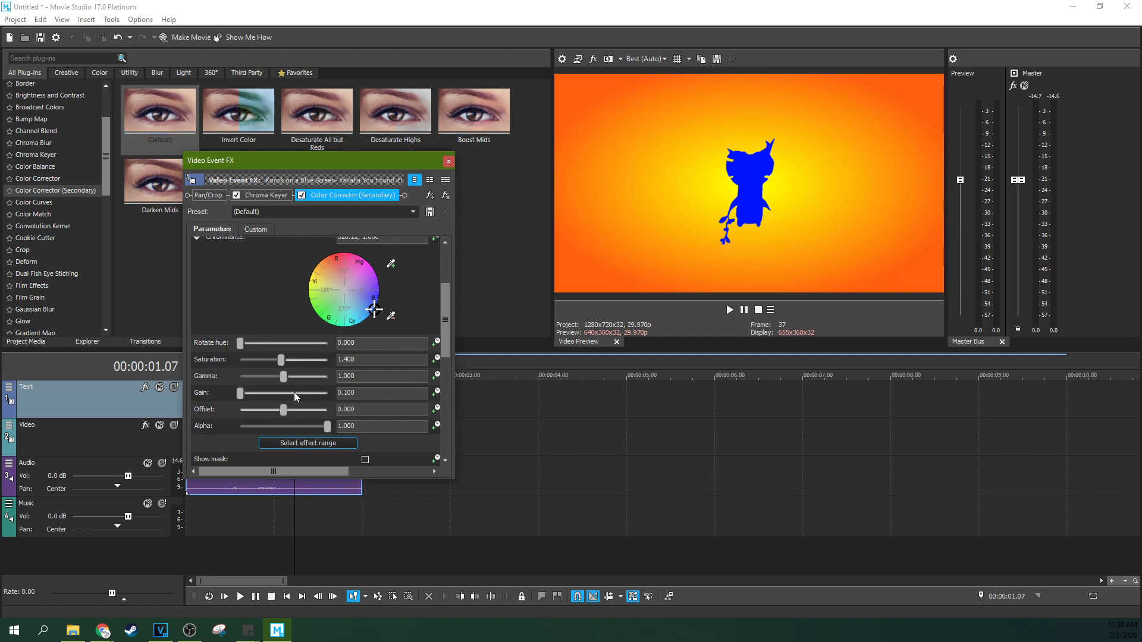
left_click(212, 508)
key("space")
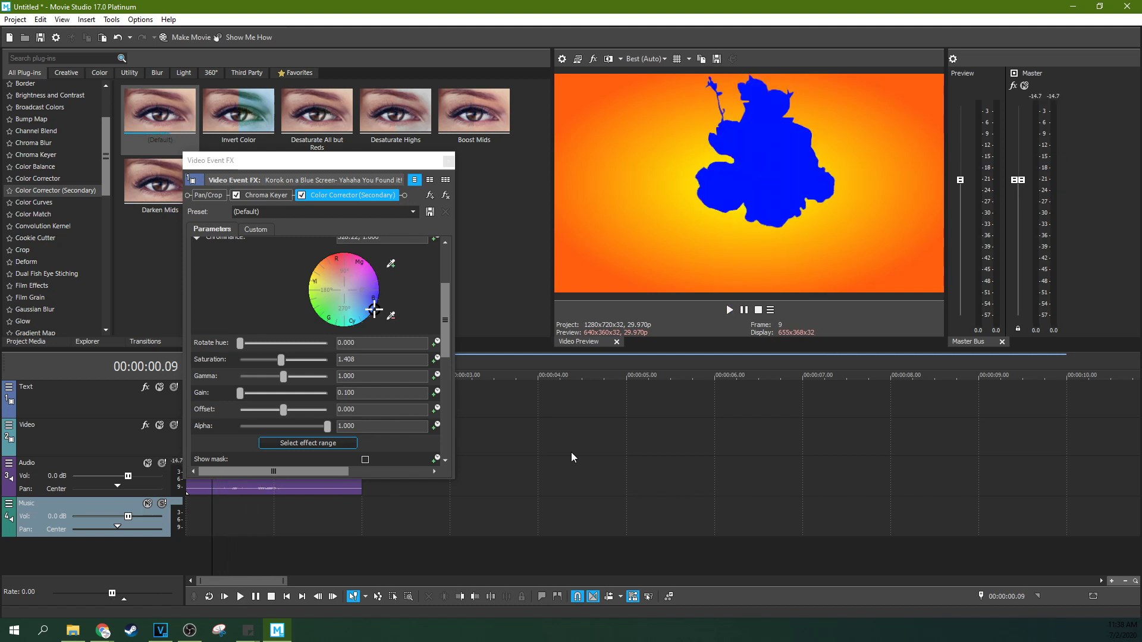
left_click(317, 490)
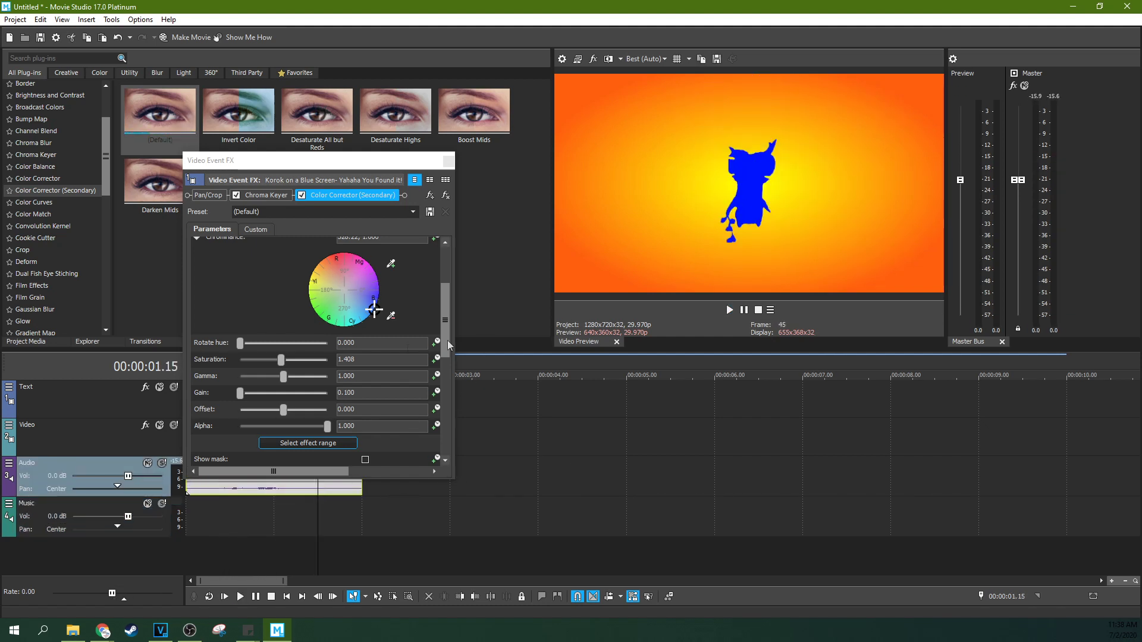
left_click(345, 292)
double_click(344, 292)
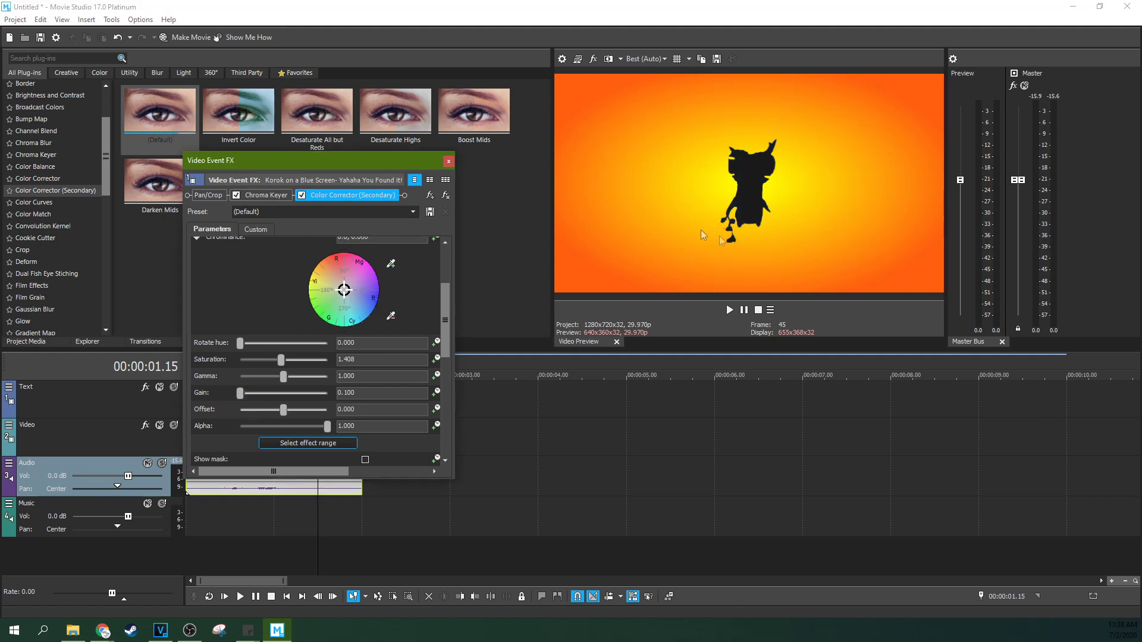
left_click(261, 516)
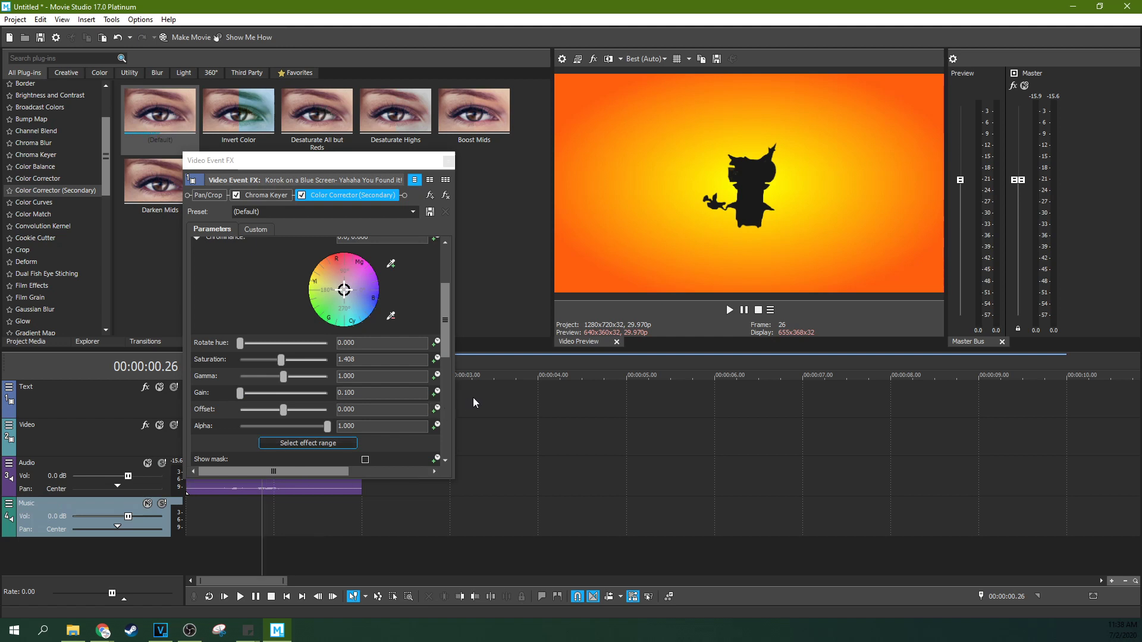
Lower the Chroma Keyer low threshold to 0.170.
left_click(267, 195)
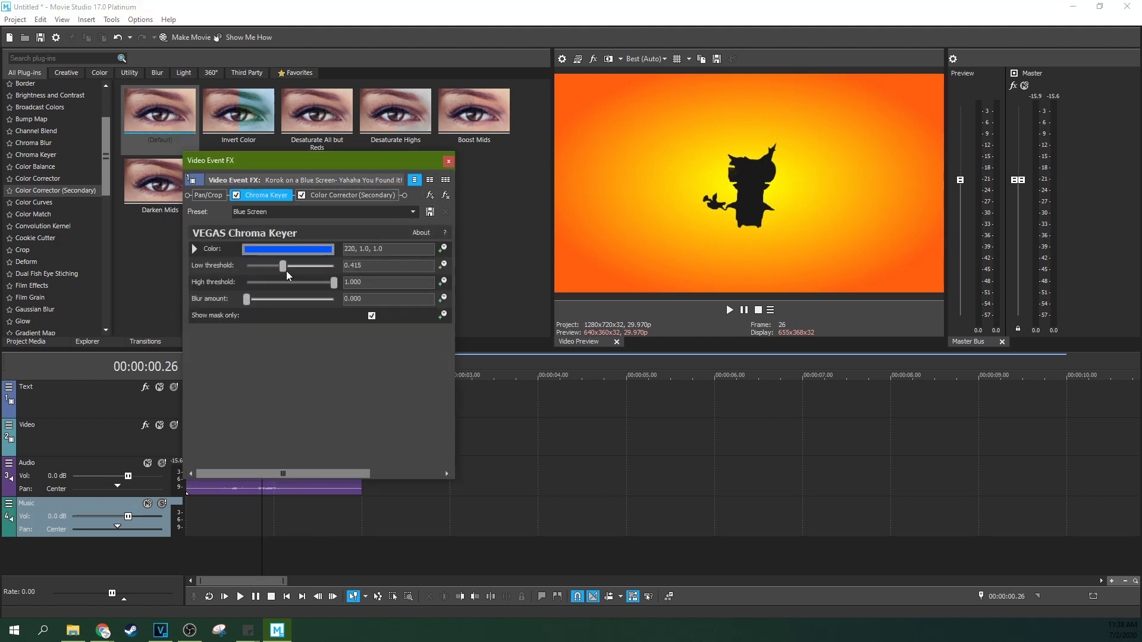
left_click_drag(284, 268, 261, 277)
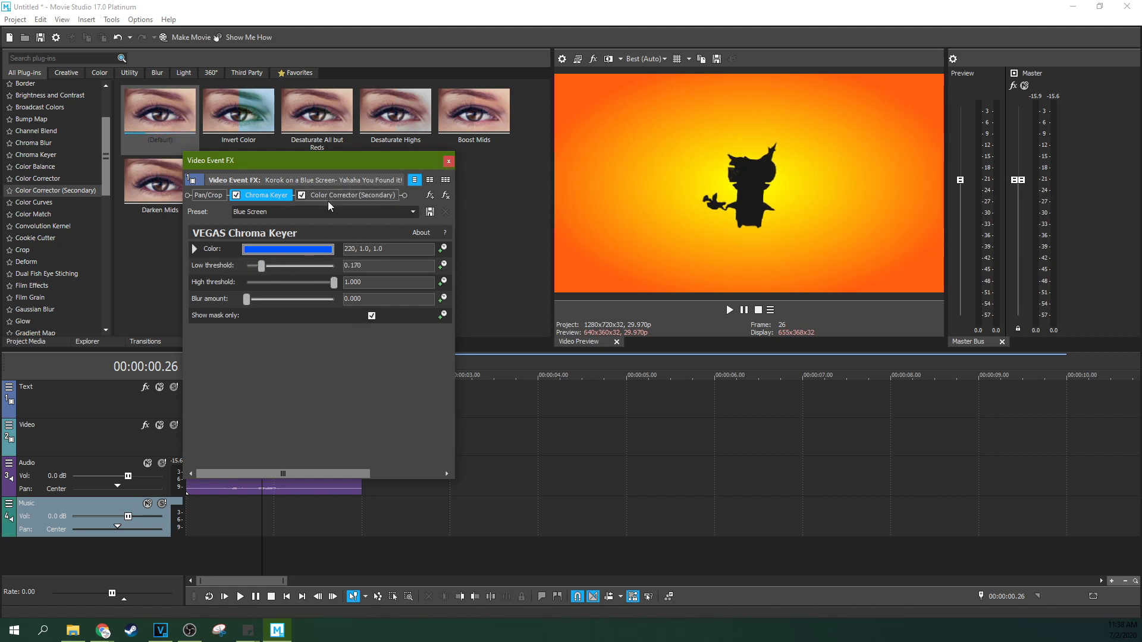
left_click(295, 487)
Set the secondary corrector's Alpha to 0.619 for a translucent shadow, preview, and close the FX window.
left_click(353, 195)
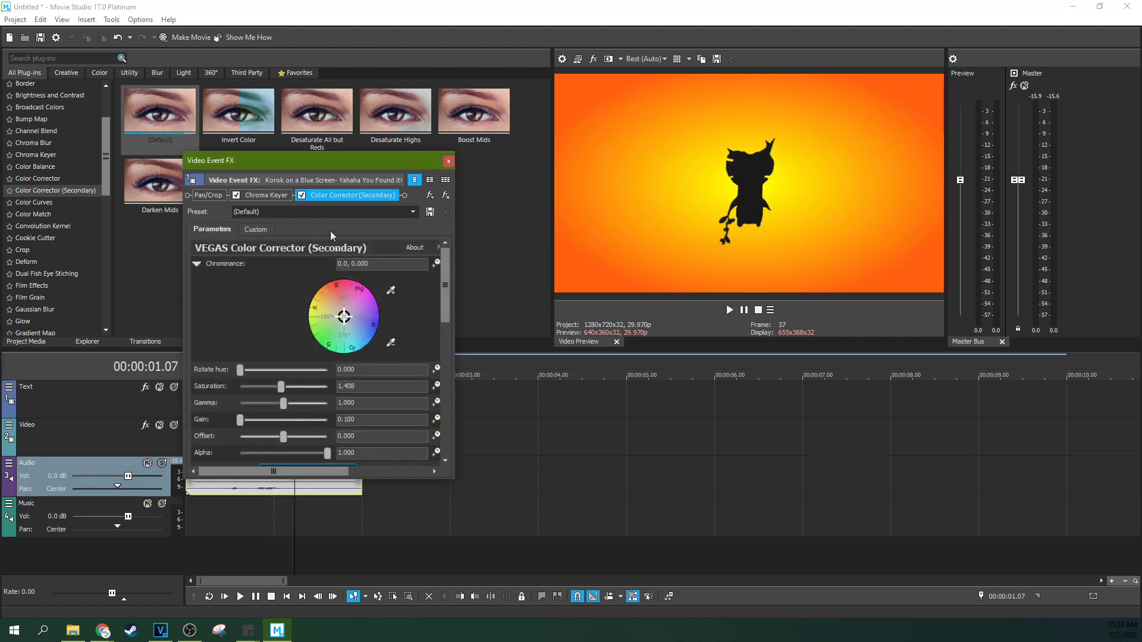
scroll(449, 286, "down", 3)
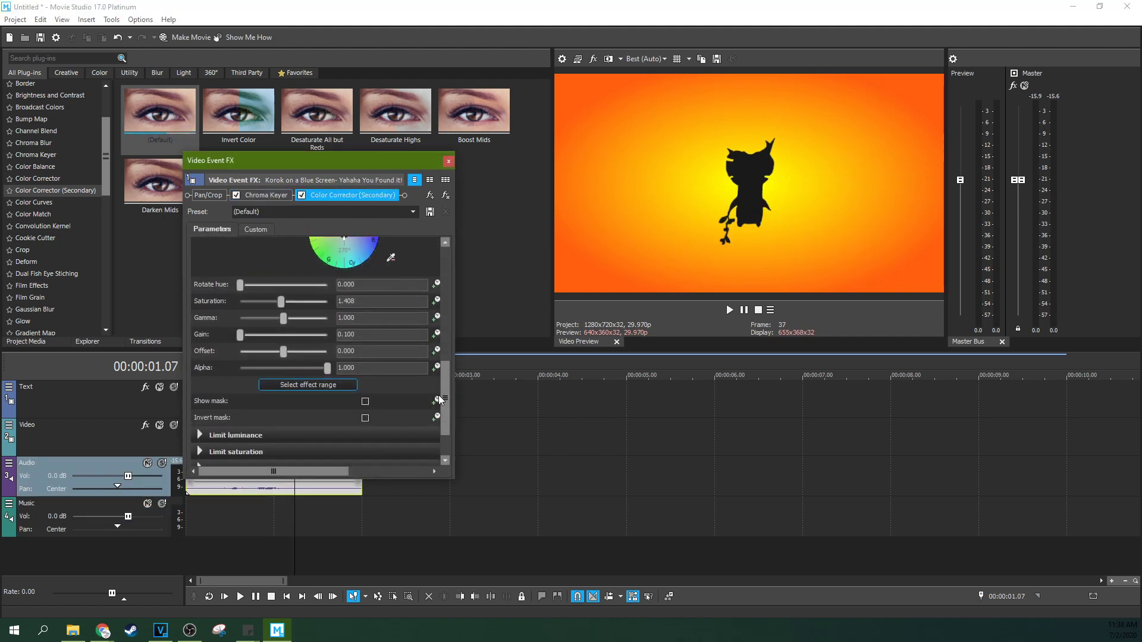
left_click_drag(327, 372, 294, 369)
left_click(730, 310)
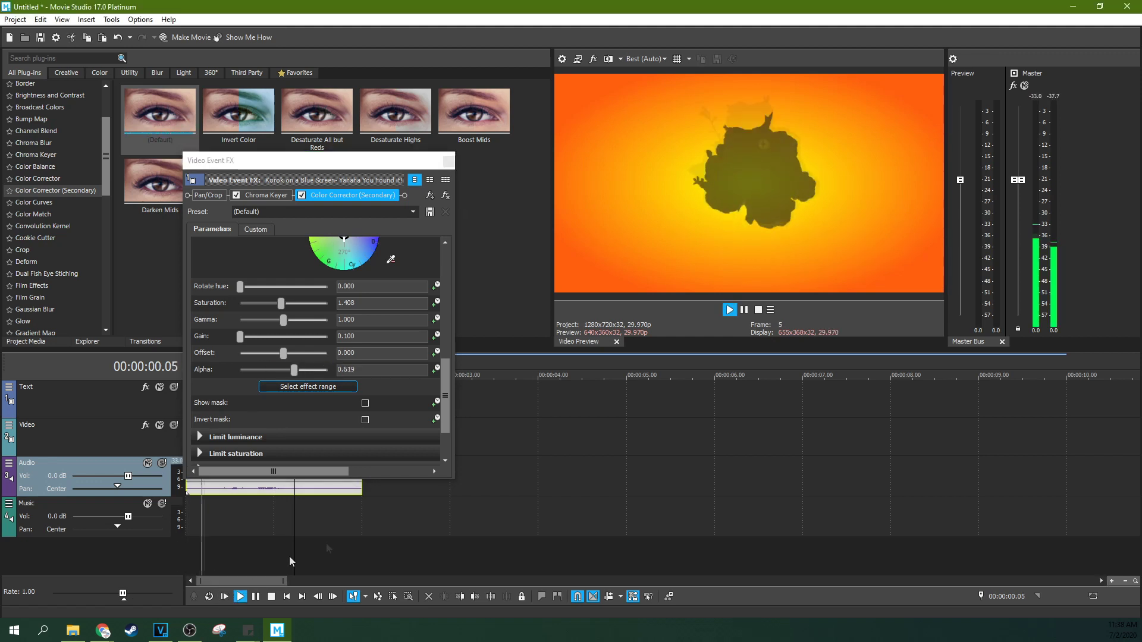
left_click(743, 310)
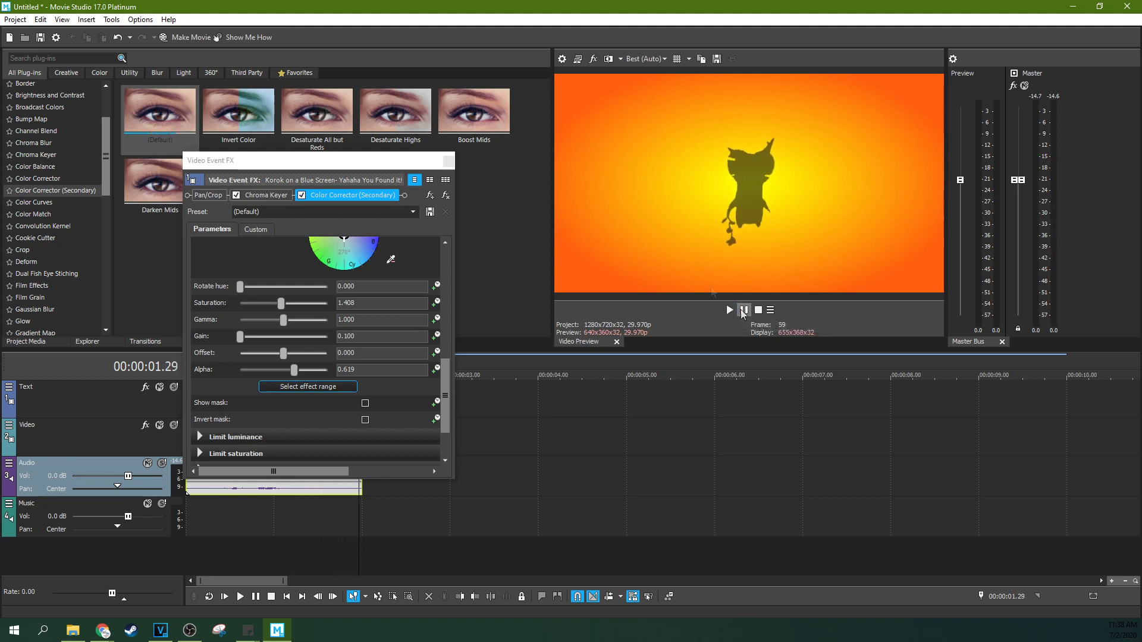
left_click(448, 161)
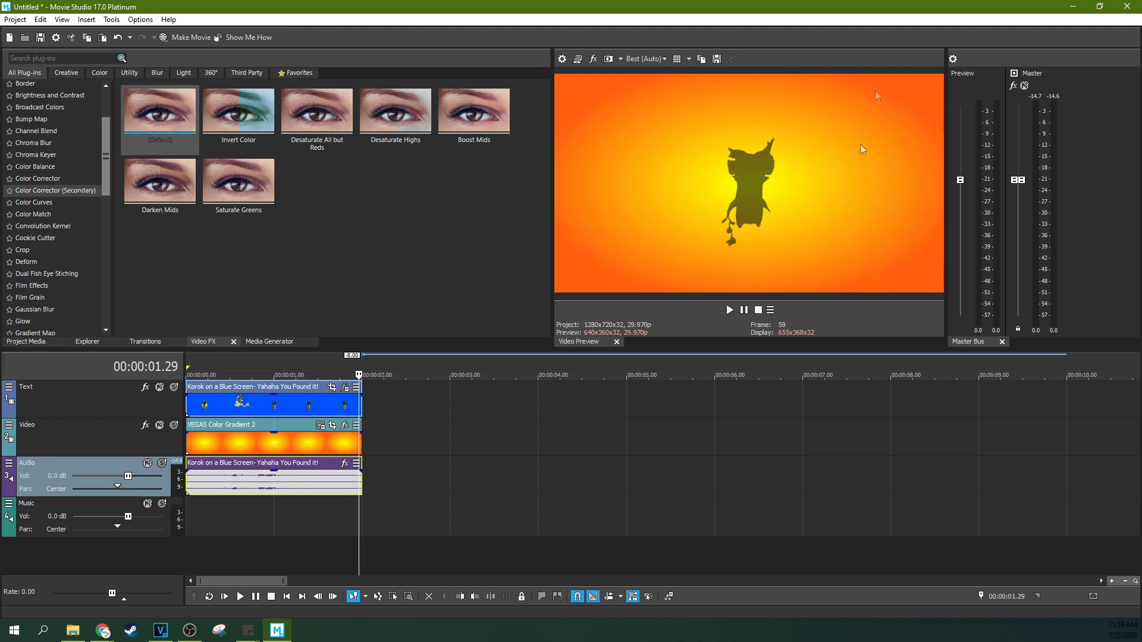
In Pan/Crop, rotate the character clip's frame to an angle of 31.6 degrees.
left_click(318, 409)
scroll(318, 409, "up", 6)
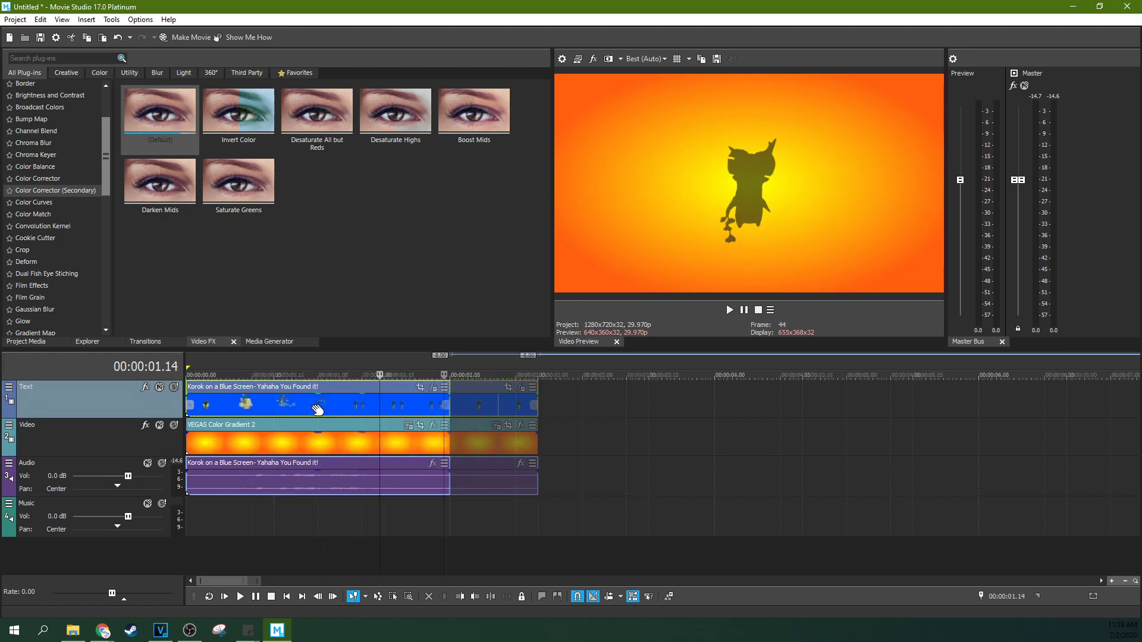
left_click(813, 387)
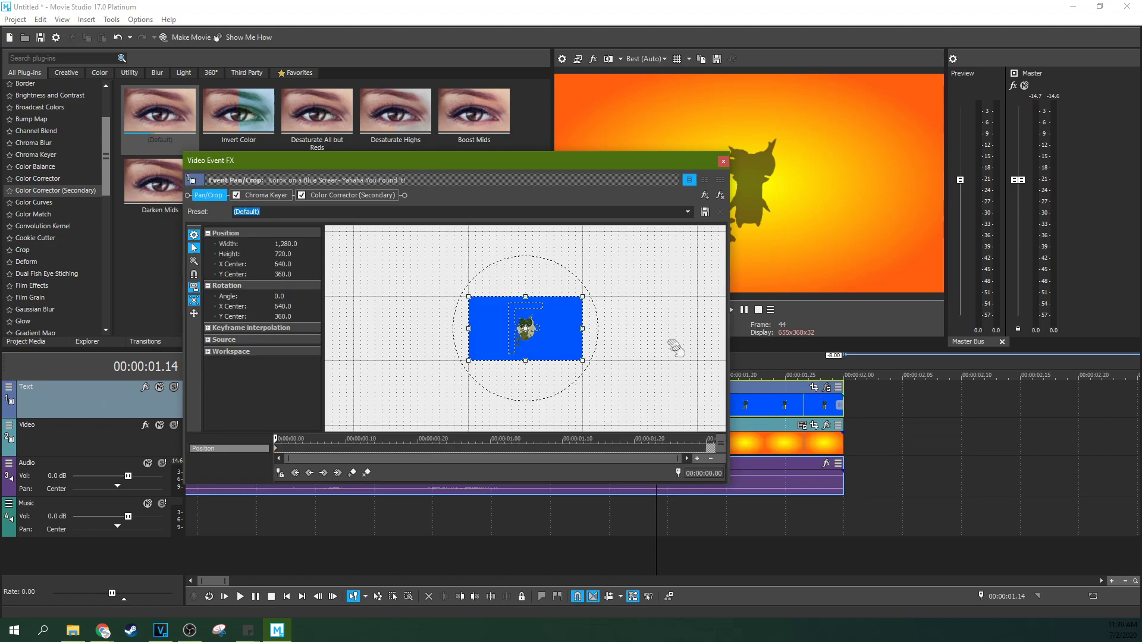
left_click_drag(532, 171, 472, 176)
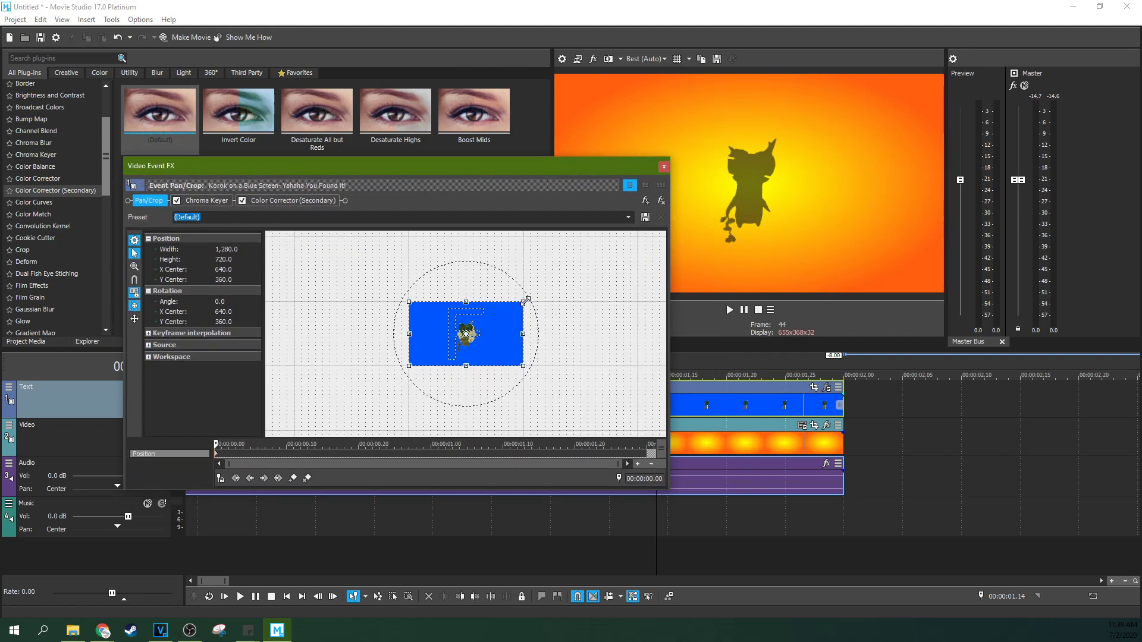
left_click_drag(517, 296, 583, 327)
mouse_move(495, 349)
left_mouse_down()
mouse_move(505, 381)
mouse_move(488, 354)
left_mouse_up()
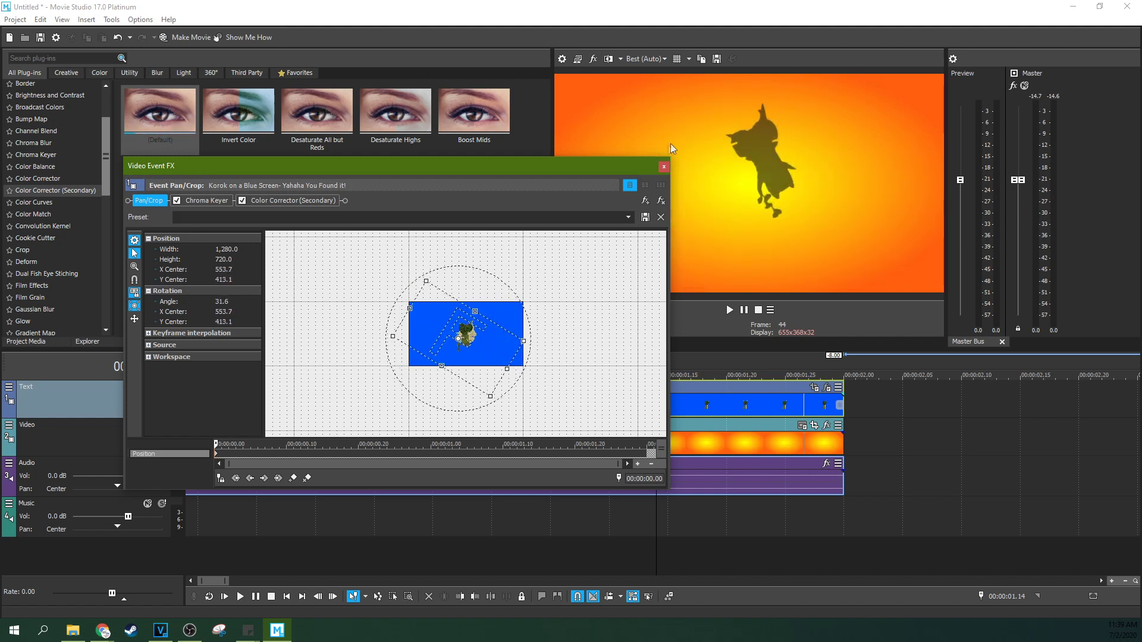
Shift the rotated character frame up and to the left, then close Pan/Crop.
left_click(670, 144)
left_click(815, 387)
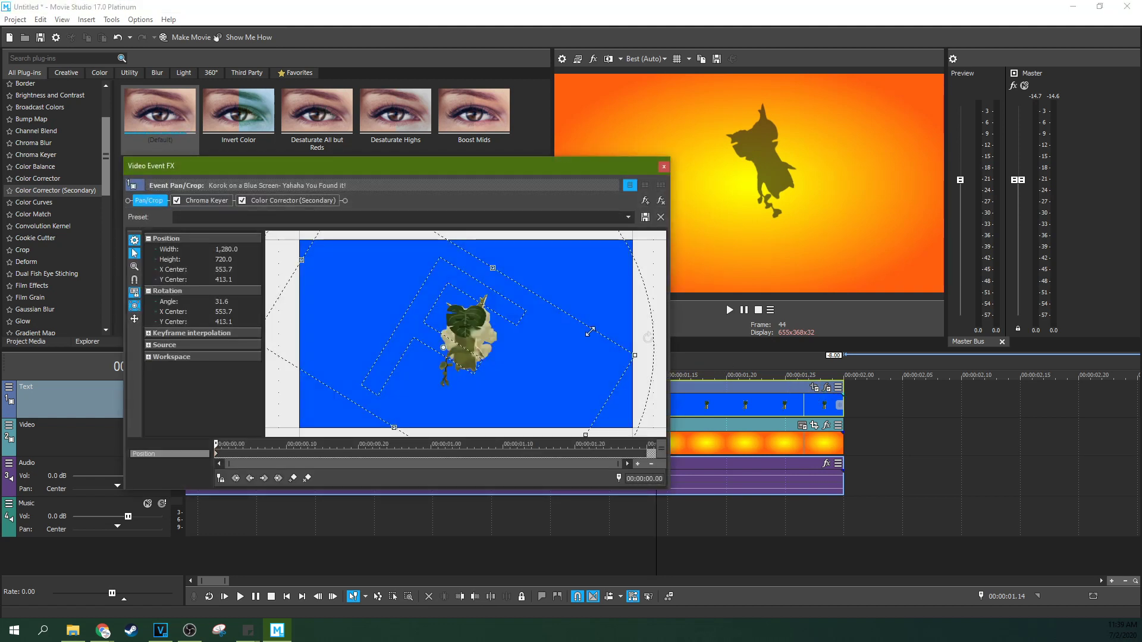
left_click_drag(571, 403, 541, 309)
left_click(636, 310)
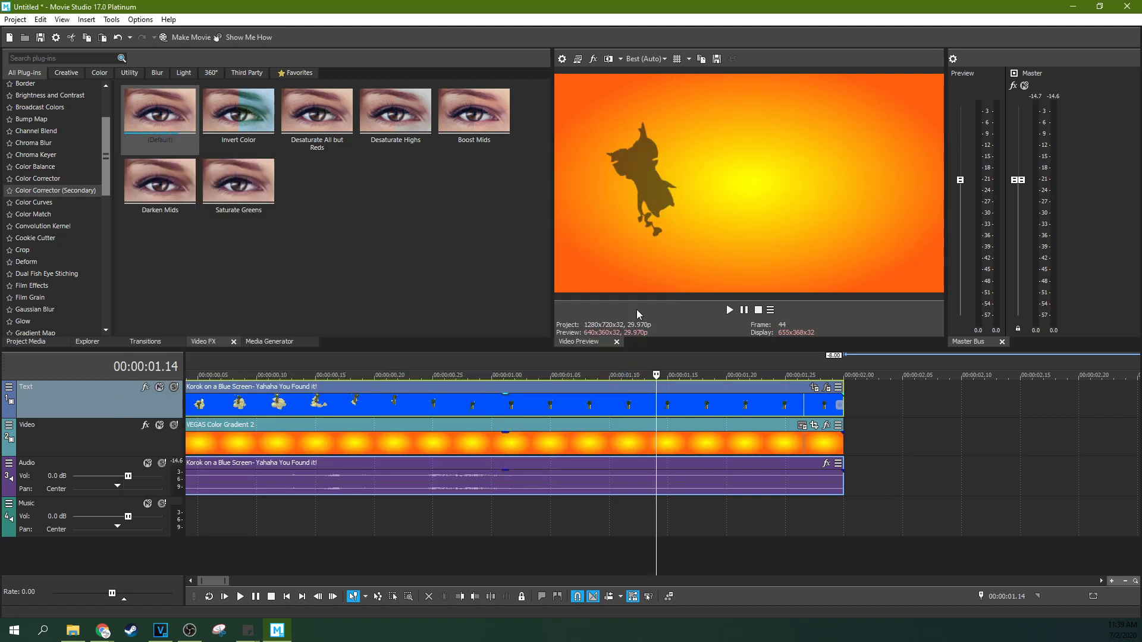